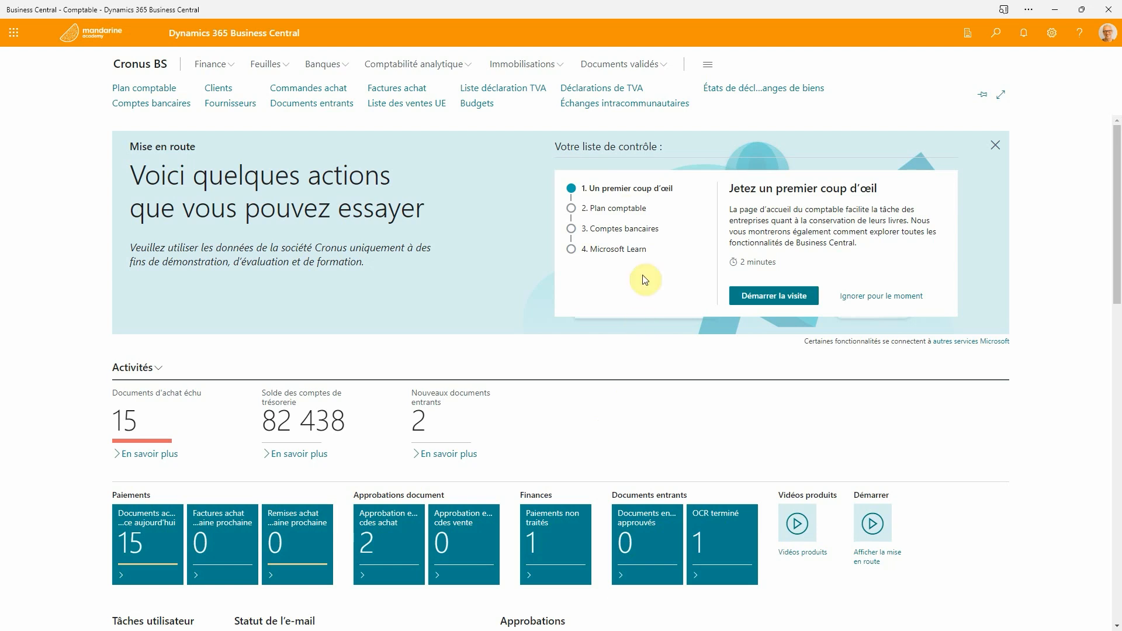
Create a new budget named FRAISANNE in the Budgets list
{"action": "left_click", "coordinate": [479, 105]}
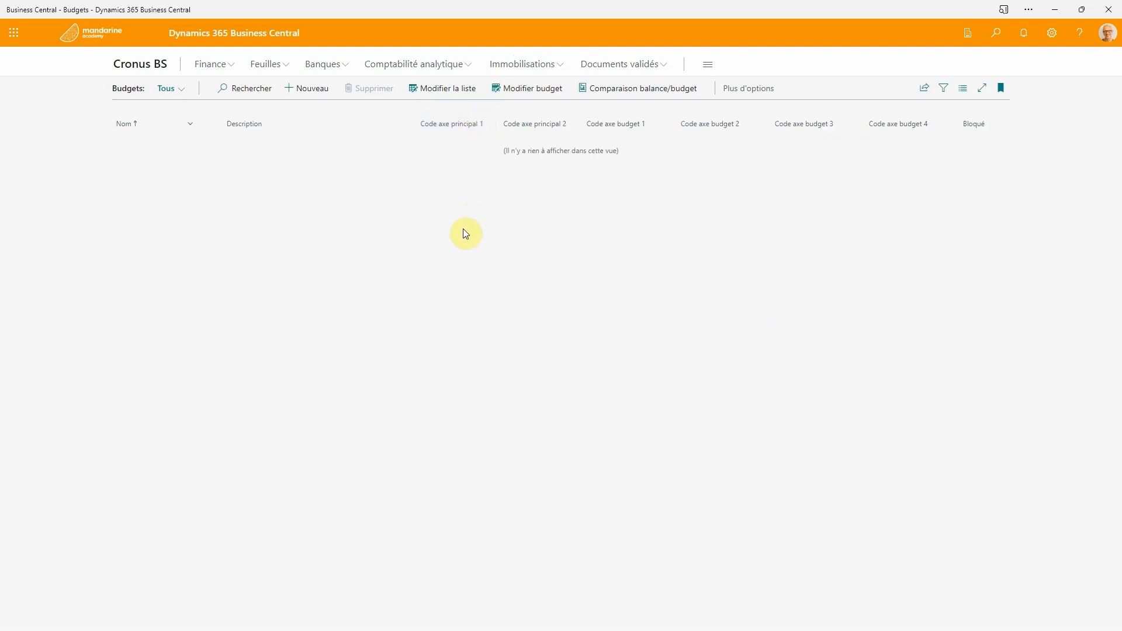
{"action": "left_click", "coordinate": [315, 94]}
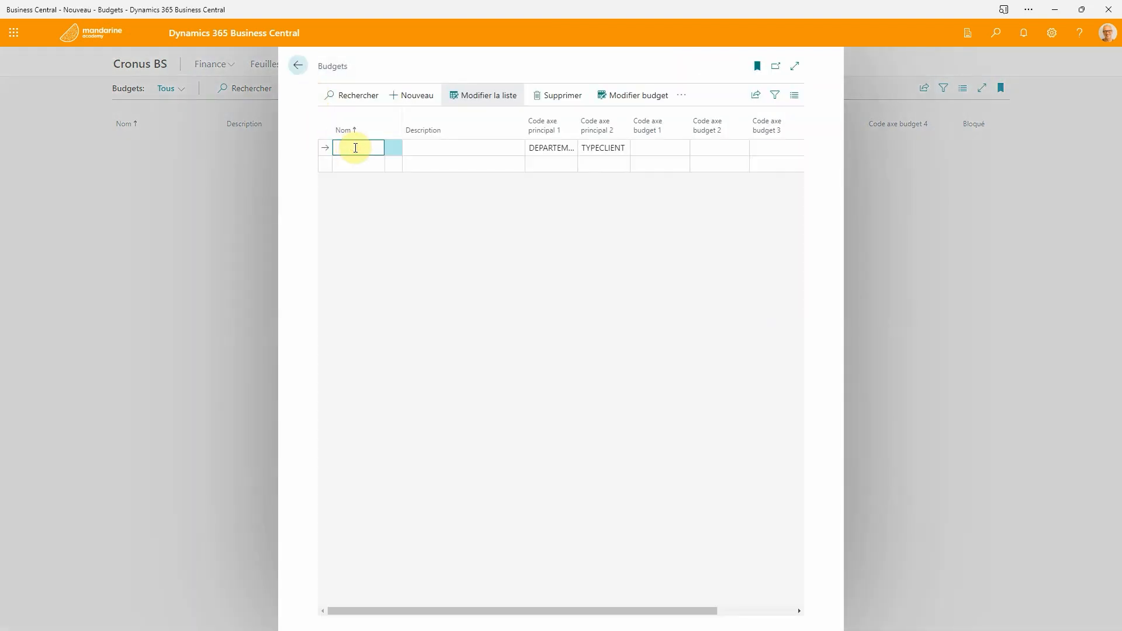
{"action": "type", "text": "FRAISANNE"}
{"action": "left_click", "coordinate": [425, 148]}
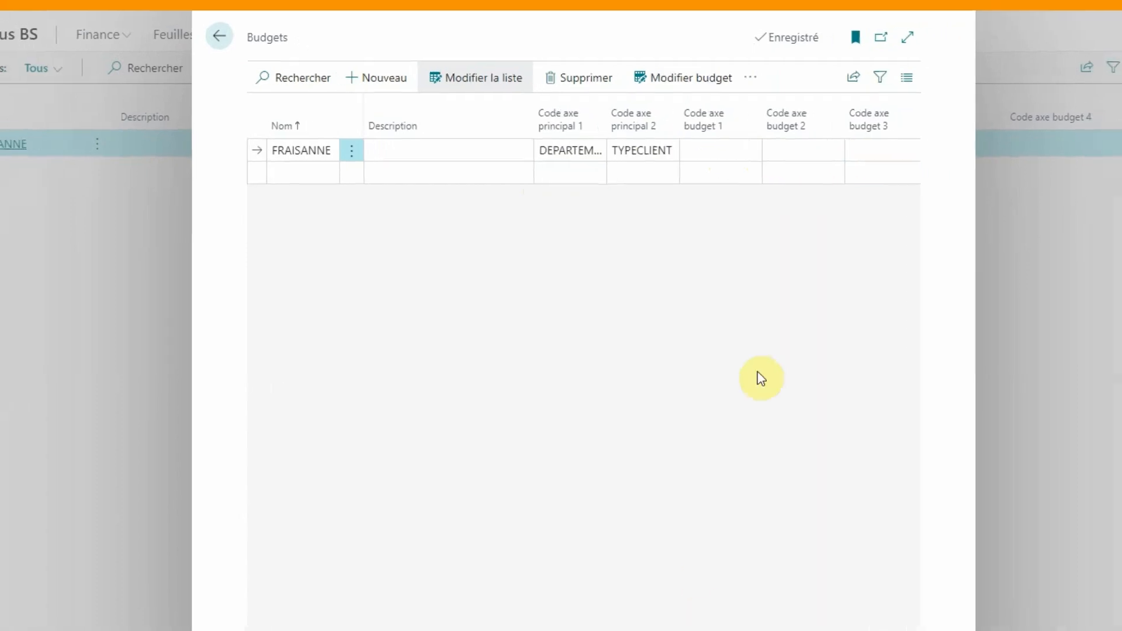
Review the budget's remaining columns and the analytical axes available for its Code axe budget 1
{"action": "left_click_drag", "start_coordinate": [665, 612], "coordinate": [629, 611]}
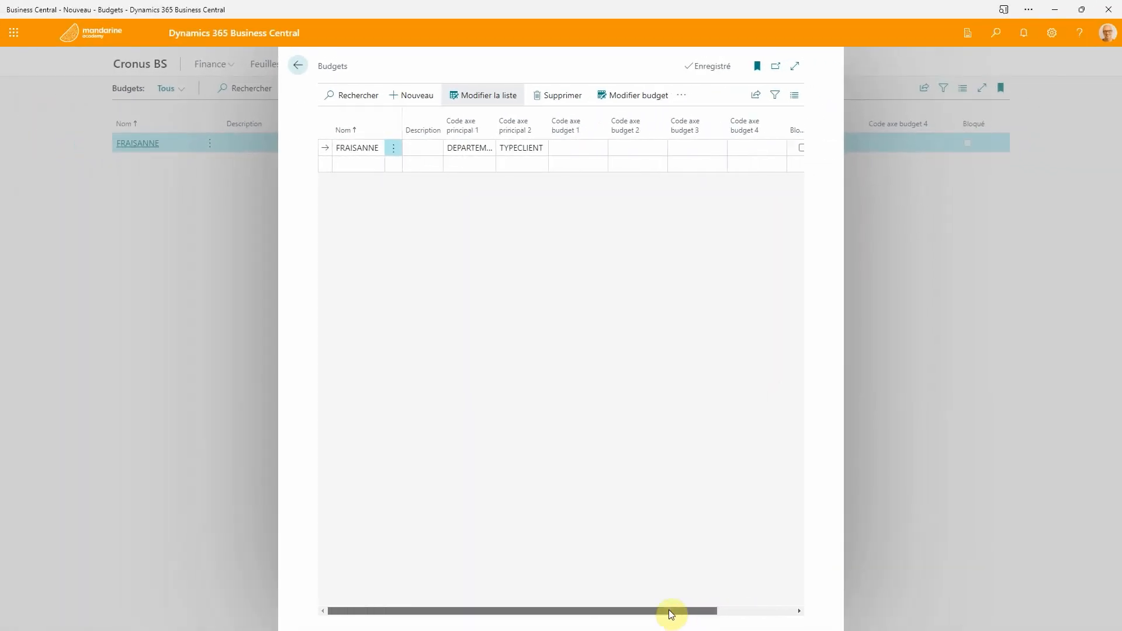
{"action": "left_click", "coordinate": [660, 146]}
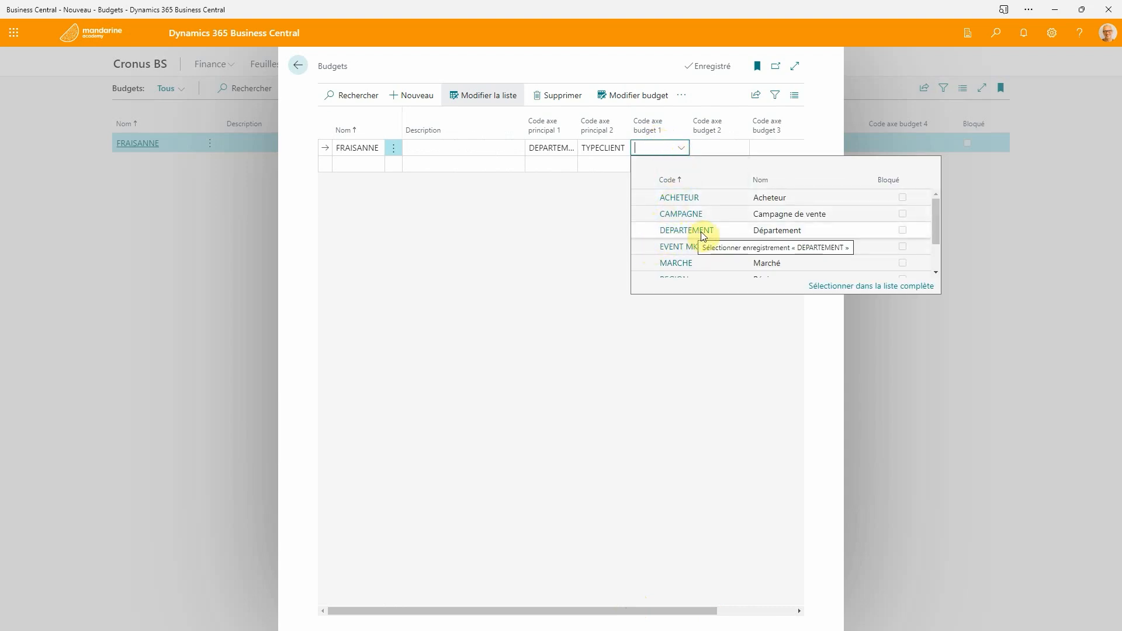
{"action": "scroll", "coordinate": [703, 236], "scroll_direction": "down", "scroll_amount": 1}
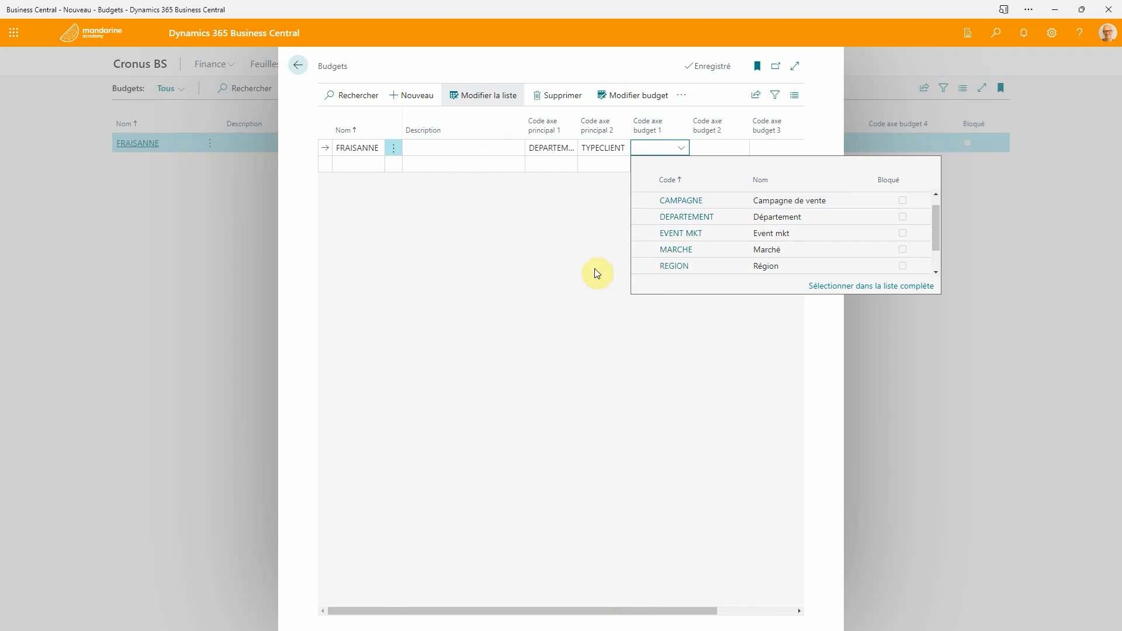
{"action": "left_click", "coordinate": [564, 270]}
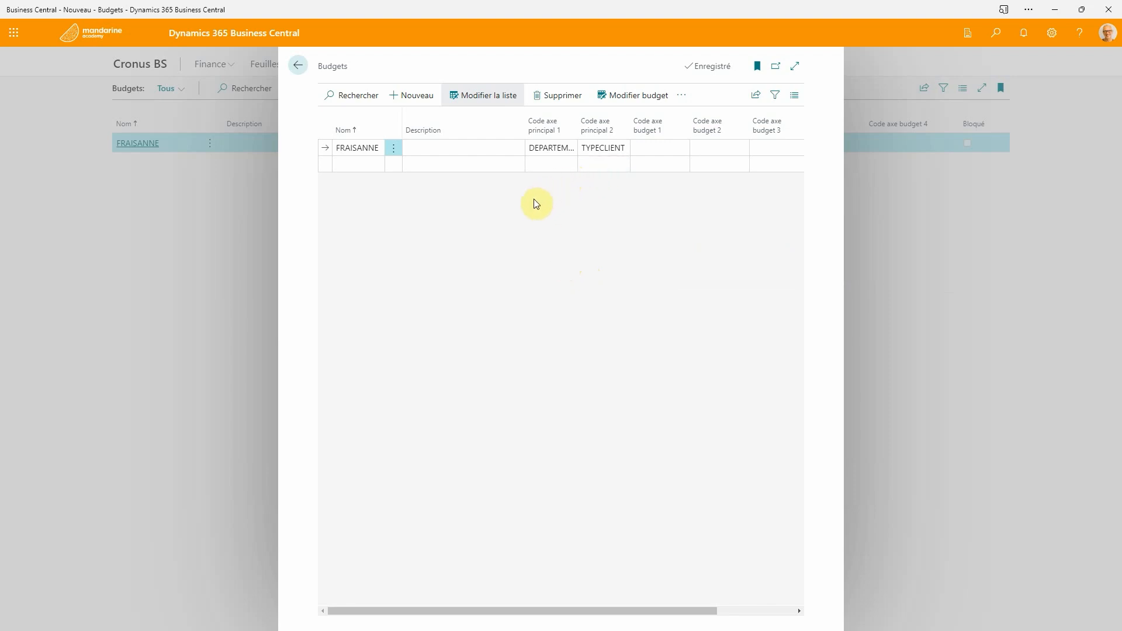
Open the FRAISANNE budget for editing and choose Compte général for its displayed lines
{"action": "left_click", "coordinate": [643, 106]}
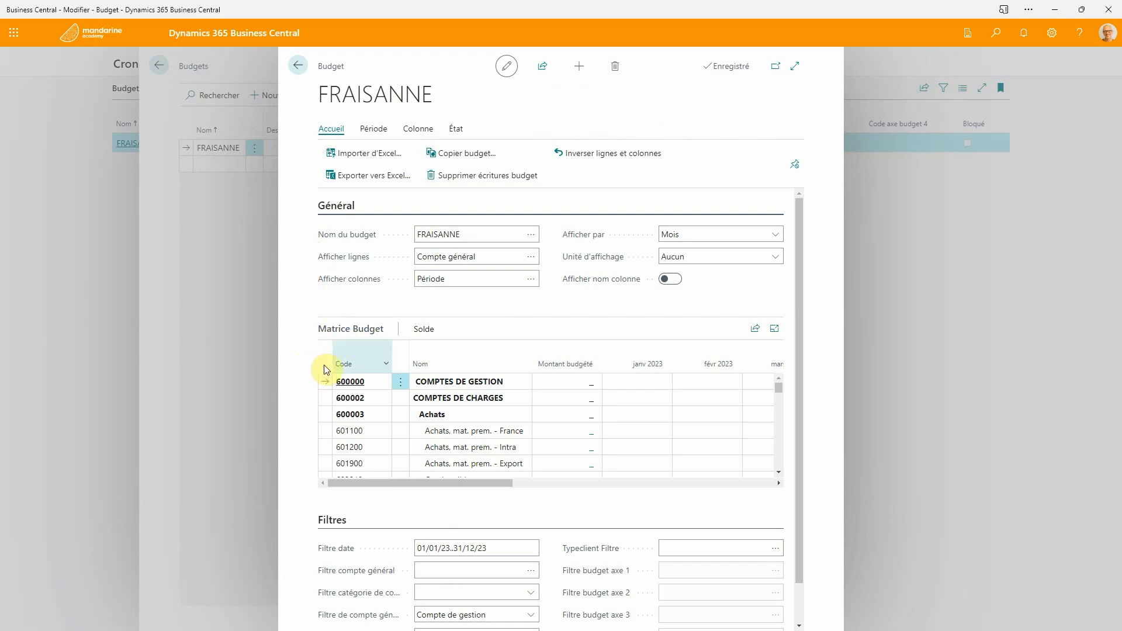
{"action": "scroll", "coordinate": [326, 370], "scroll_direction": "down", "scroll_amount": 1}
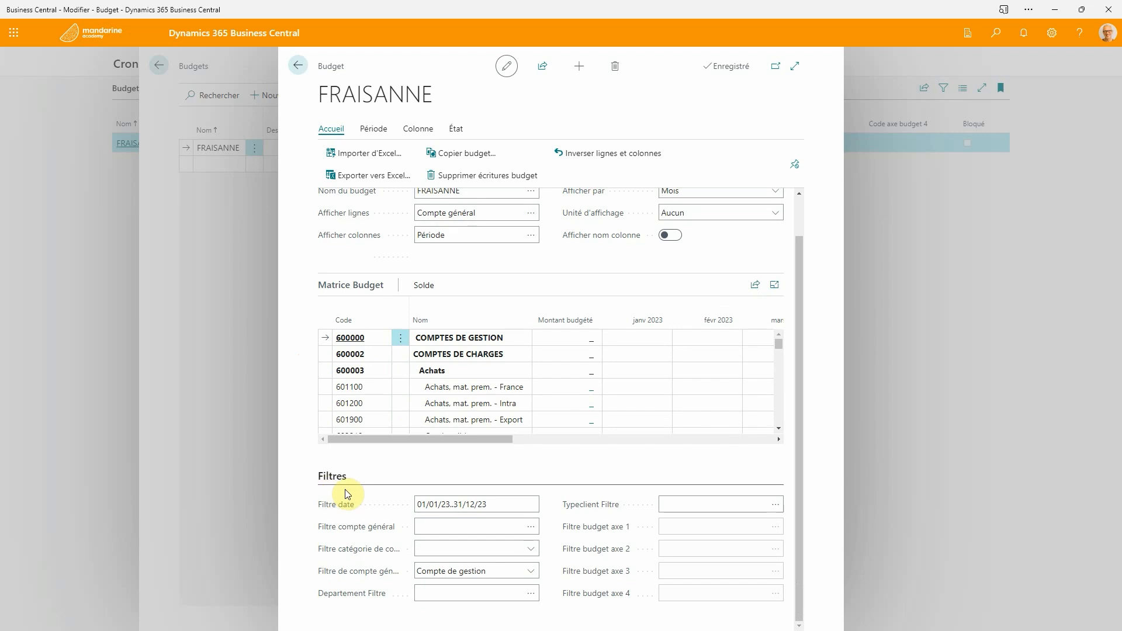
{"action": "scroll", "coordinate": [489, 462], "scroll_direction": "up", "scroll_amount": 1}
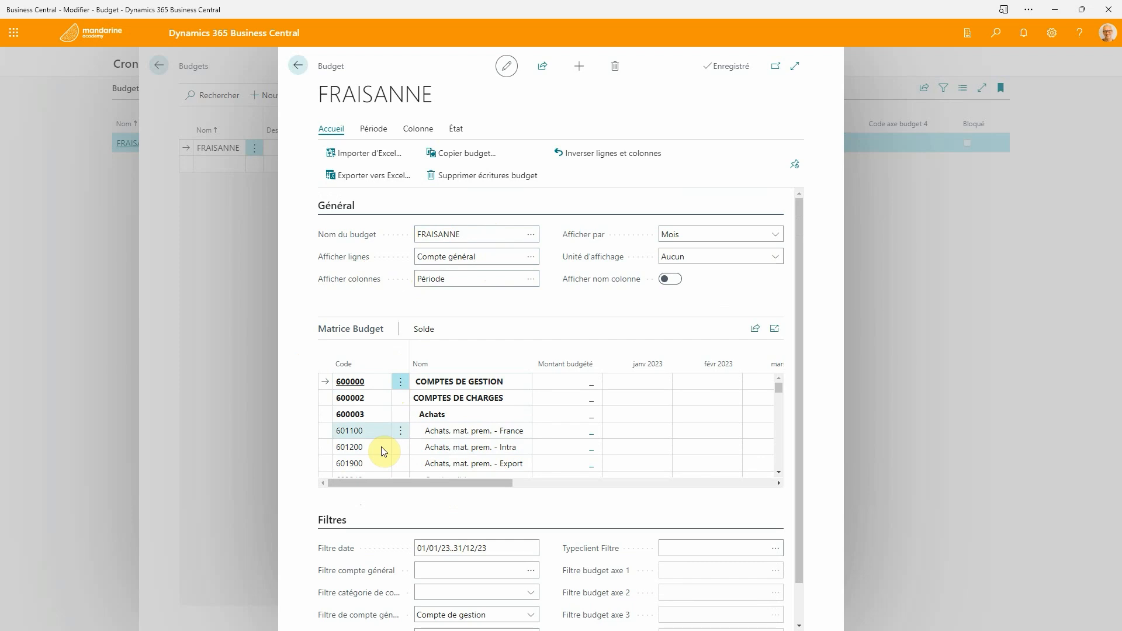
{"action": "left_click", "coordinate": [531, 257]}
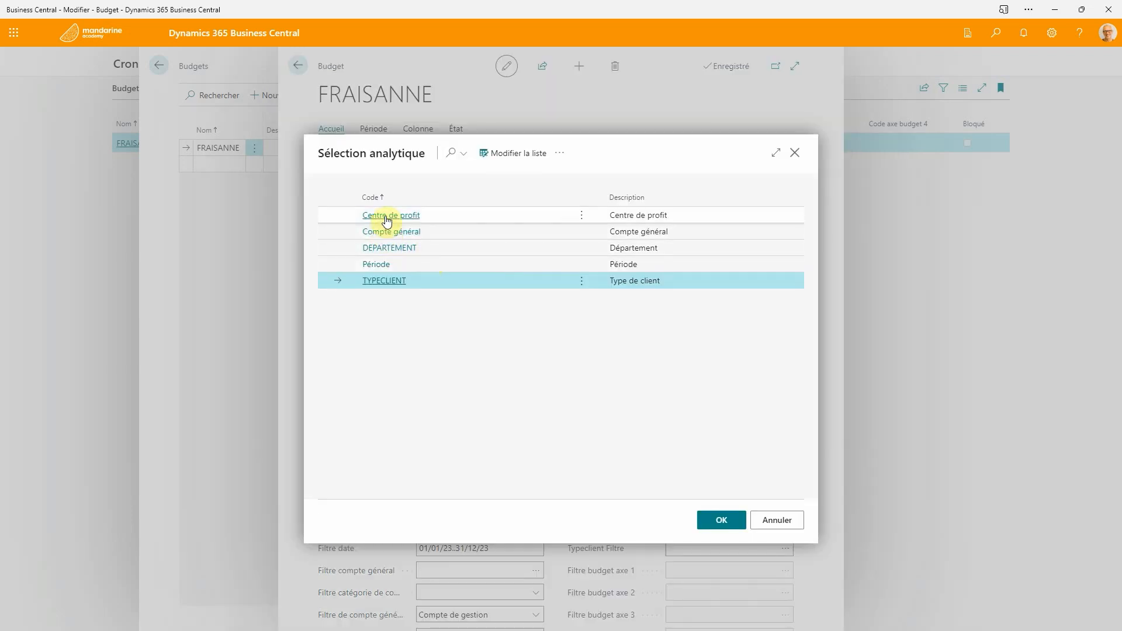
{"action": "left_click", "coordinate": [386, 233]}
{"action": "left_click", "coordinate": [534, 312]}
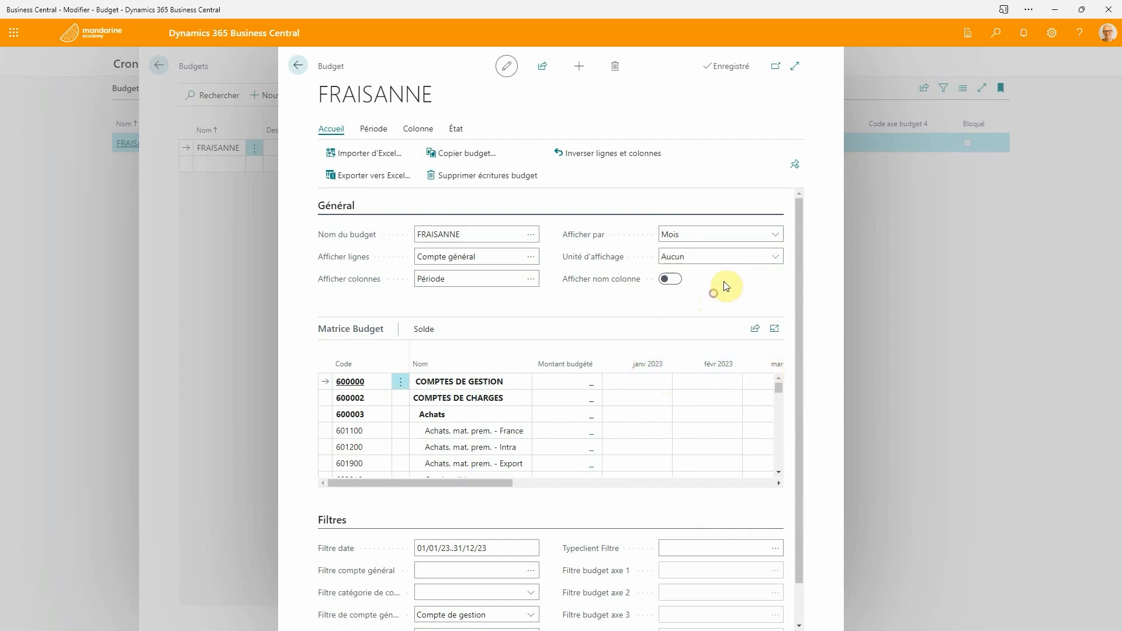
Display the budget matrix by Trimestre
{"action": "left_click", "coordinate": [775, 234]}
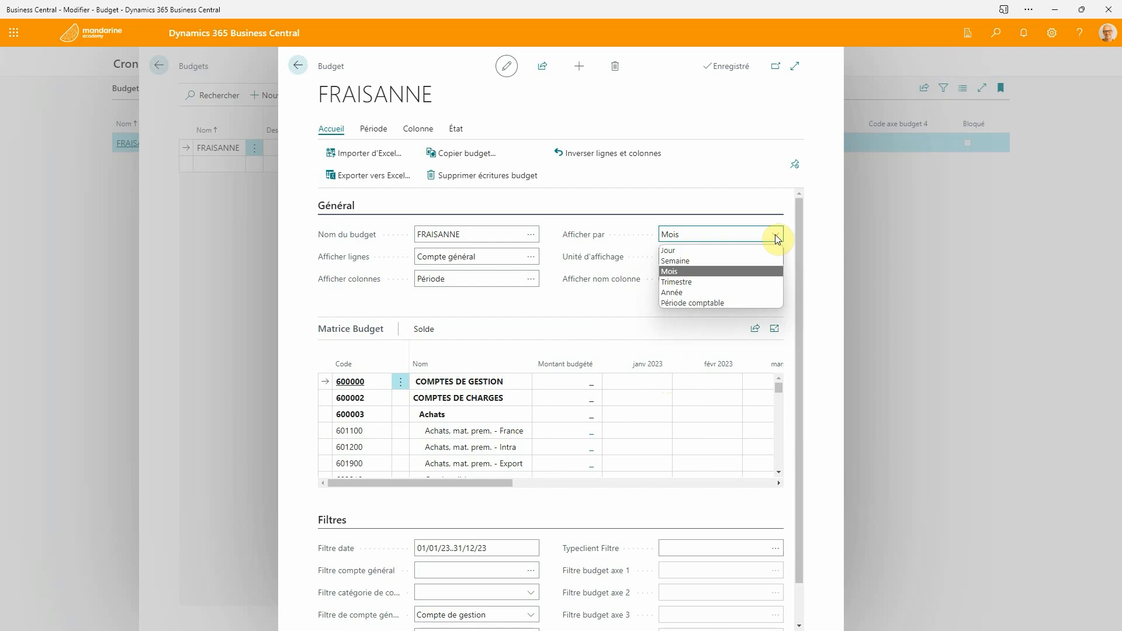
{"action": "left_click", "coordinate": [695, 284]}
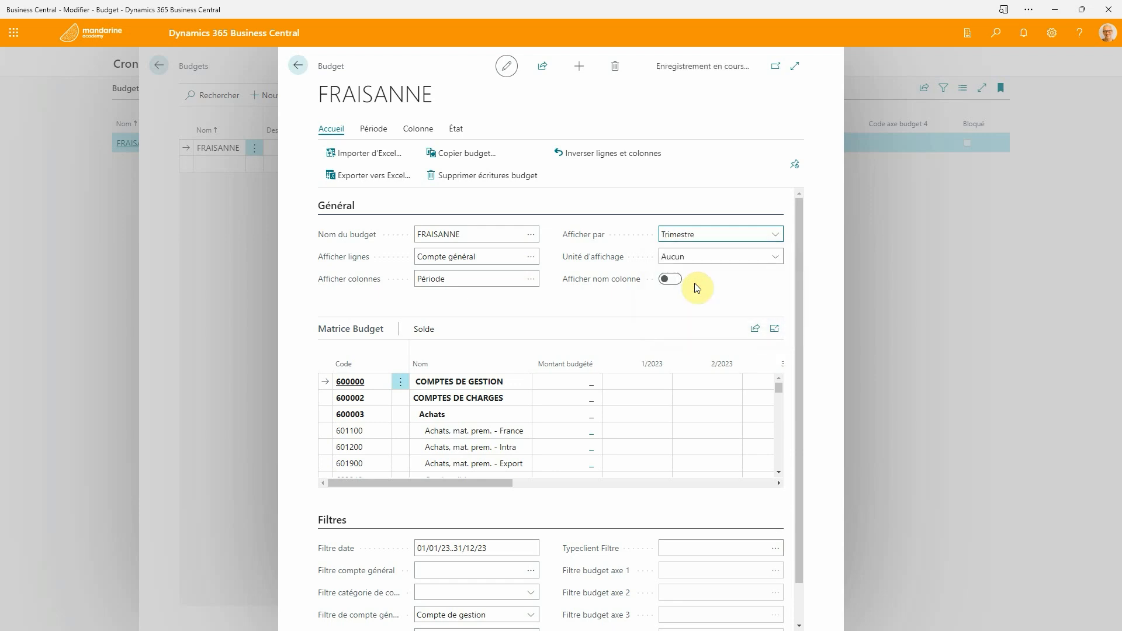
{"action": "left_click_drag", "start_coordinate": [506, 479], "coordinate": [471, 475]}
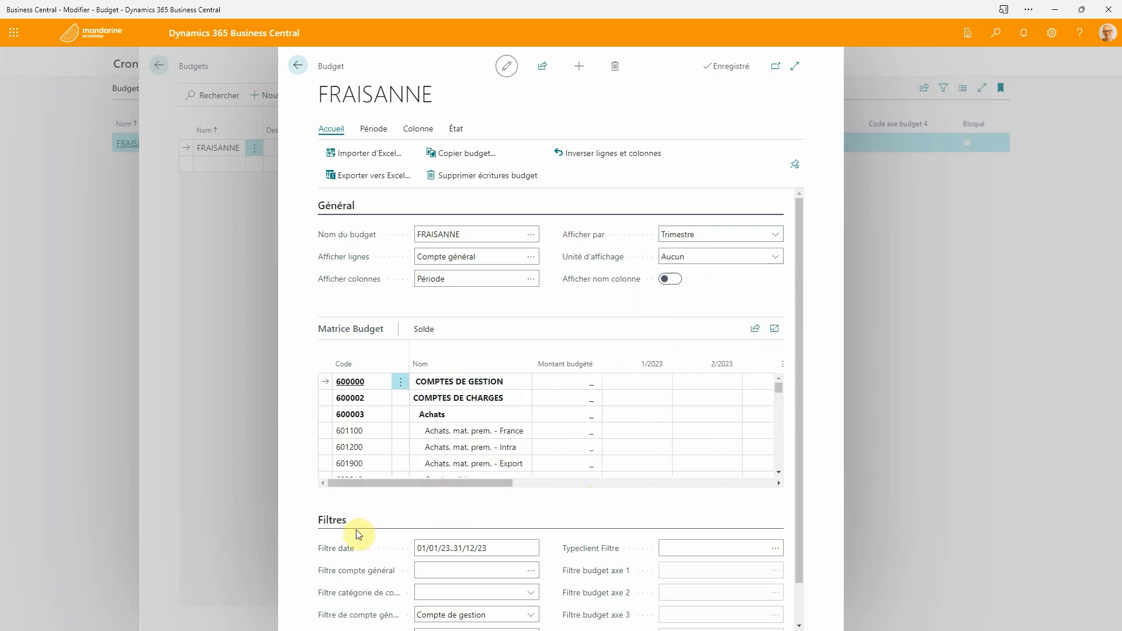
Filter the budget matrix by the account category Frais and look through the listed accounts
{"action": "scroll", "coordinate": [374, 528], "scroll_direction": "down", "scroll_amount": 1}
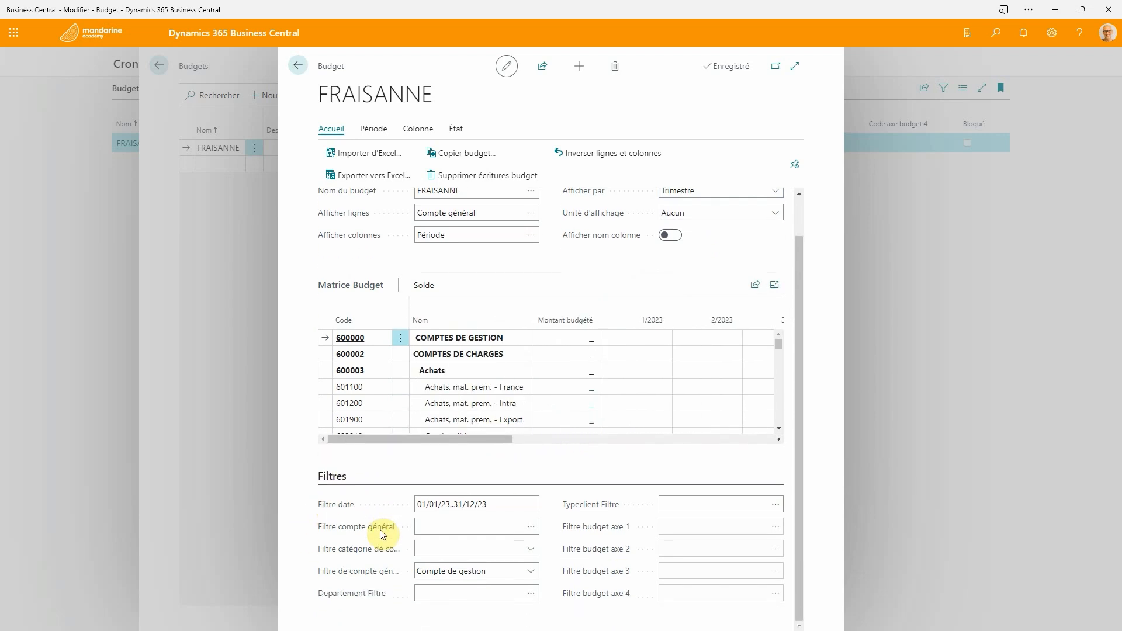
{"action": "mouse_move", "coordinate": [372, 536]}
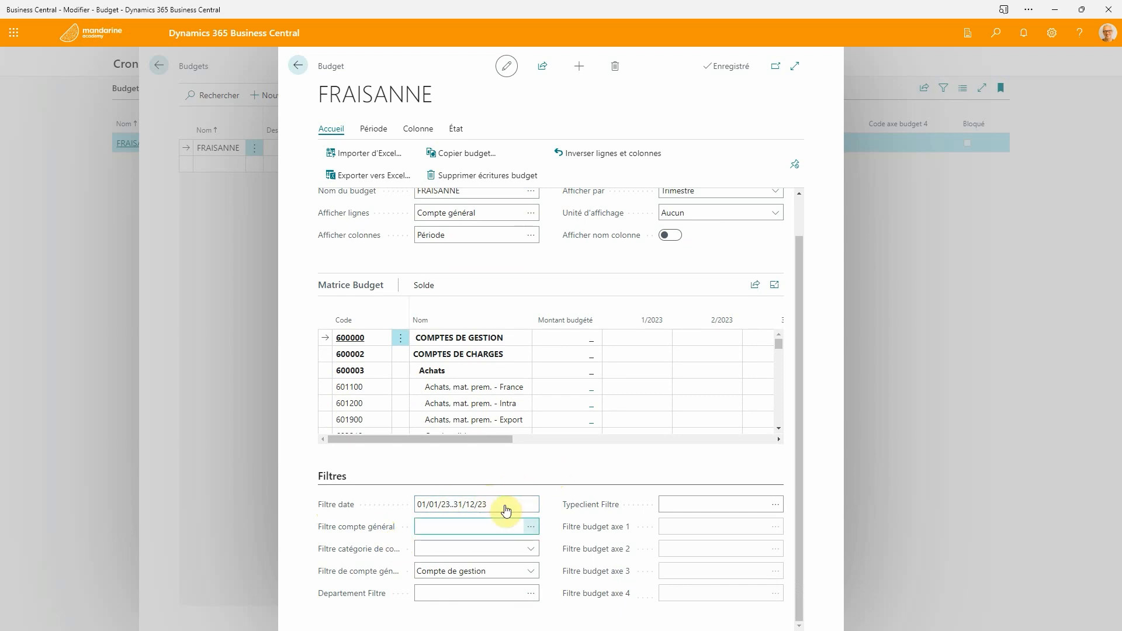
{"action": "left_click", "coordinate": [530, 552]}
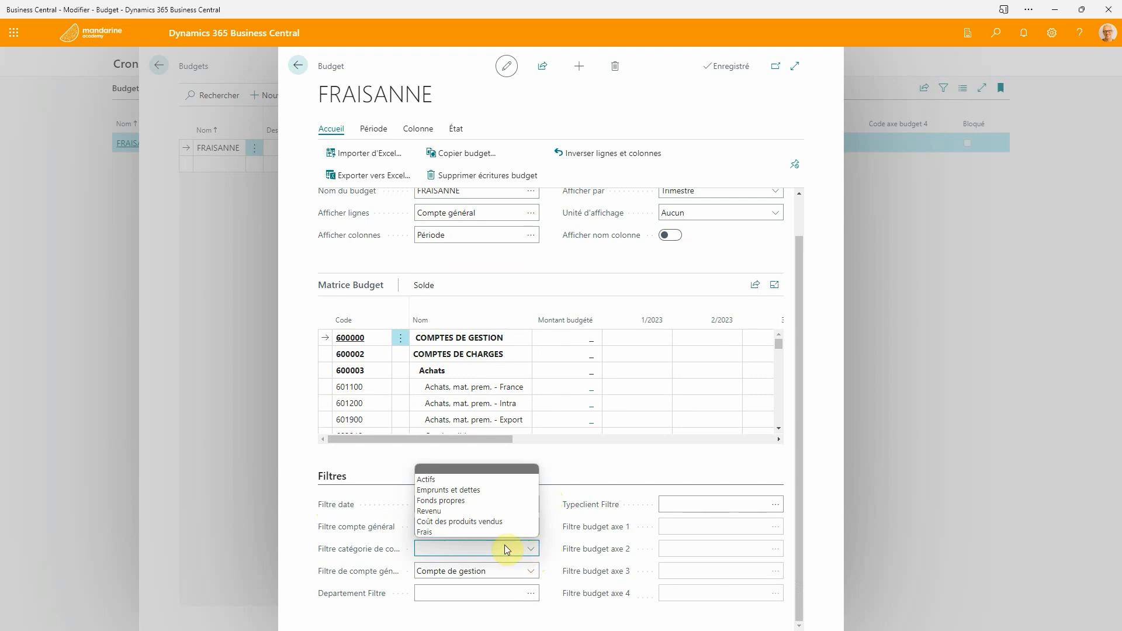
{"action": "left_click", "coordinate": [436, 531]}
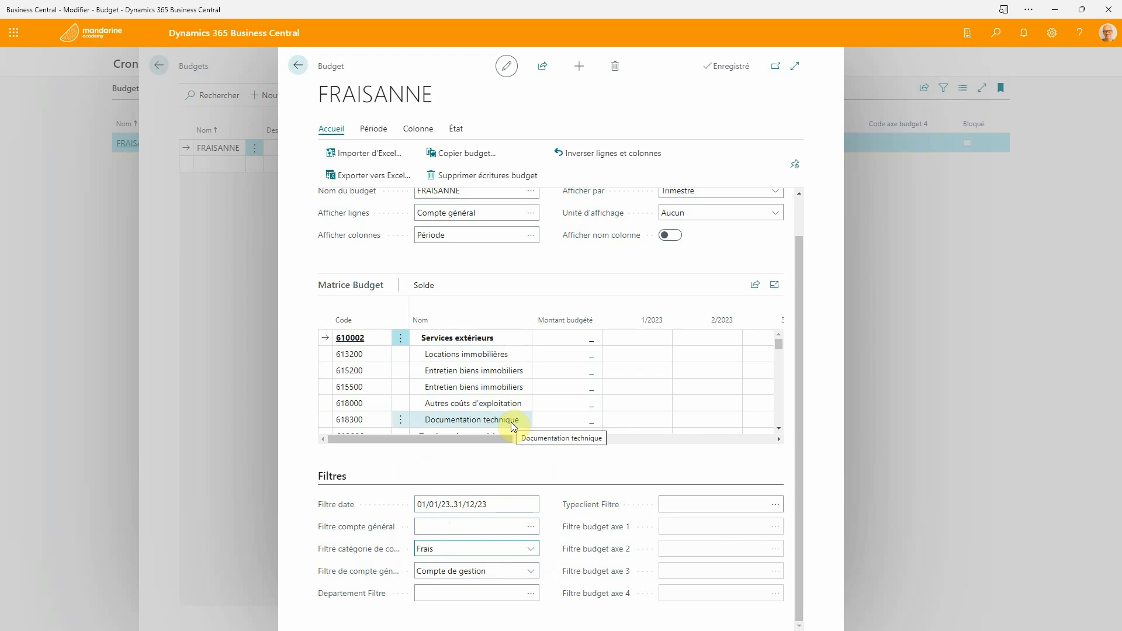
{"action": "left_click", "coordinate": [530, 424]}
{"action": "mouse_move", "coordinate": [777, 344]}
{"action": "left_mouse_down"}
{"action": "mouse_move", "coordinate": [778, 367]}
{"action": "mouse_move", "coordinate": [780, 338]}
{"action": "left_mouse_up"}
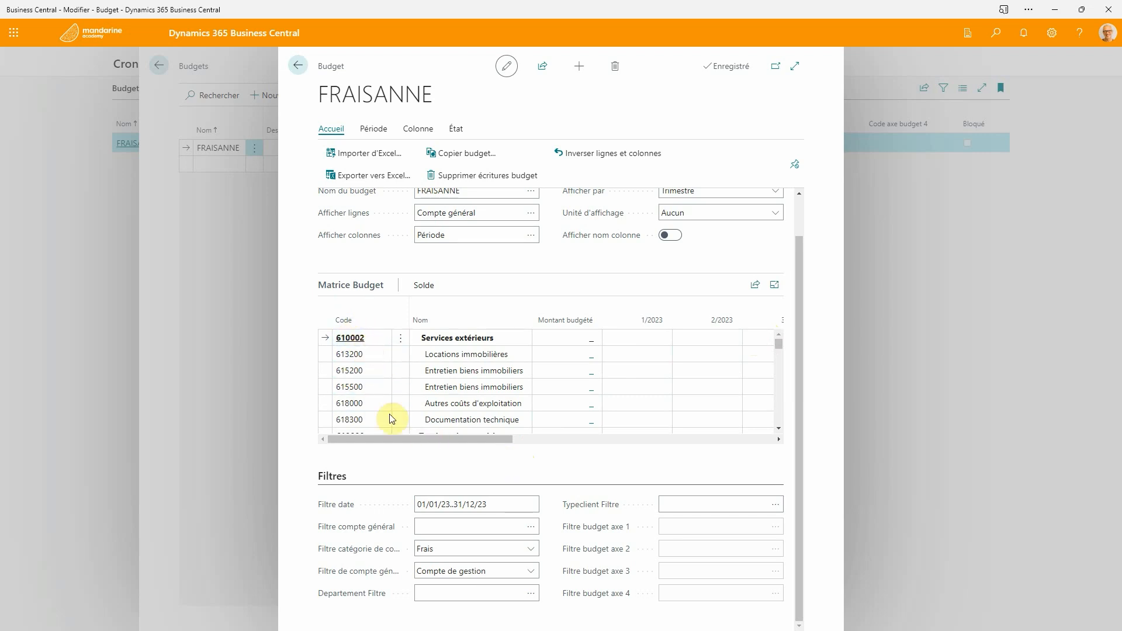
Set the general account filter to 600003..630002 and clear the account category filter
{"action": "left_click", "coordinate": [425, 527]}
{"action": "type", "text": "600003"}
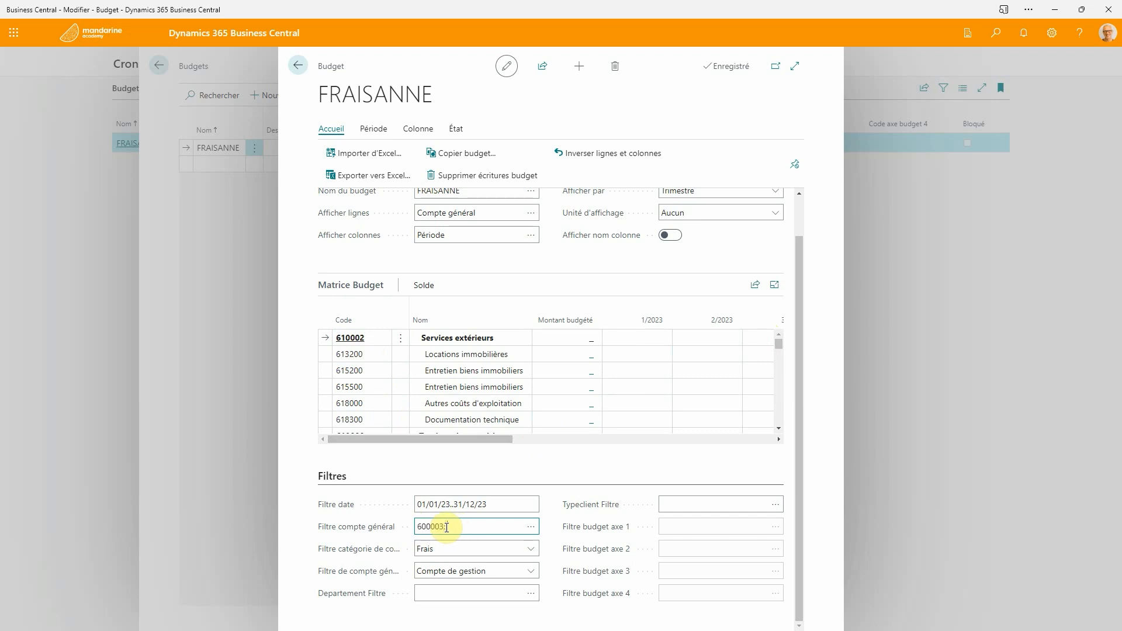
{"action": "type", "text": "..630002"}
{"action": "left_click", "coordinate": [531, 550]}
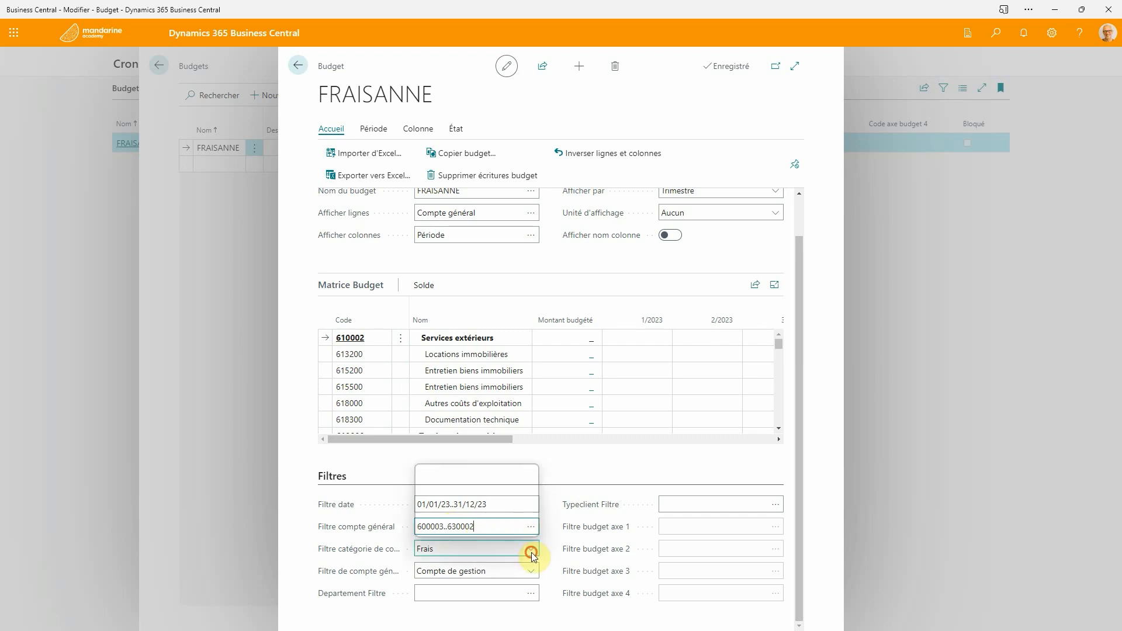
{"action": "left_click", "coordinate": [441, 482]}
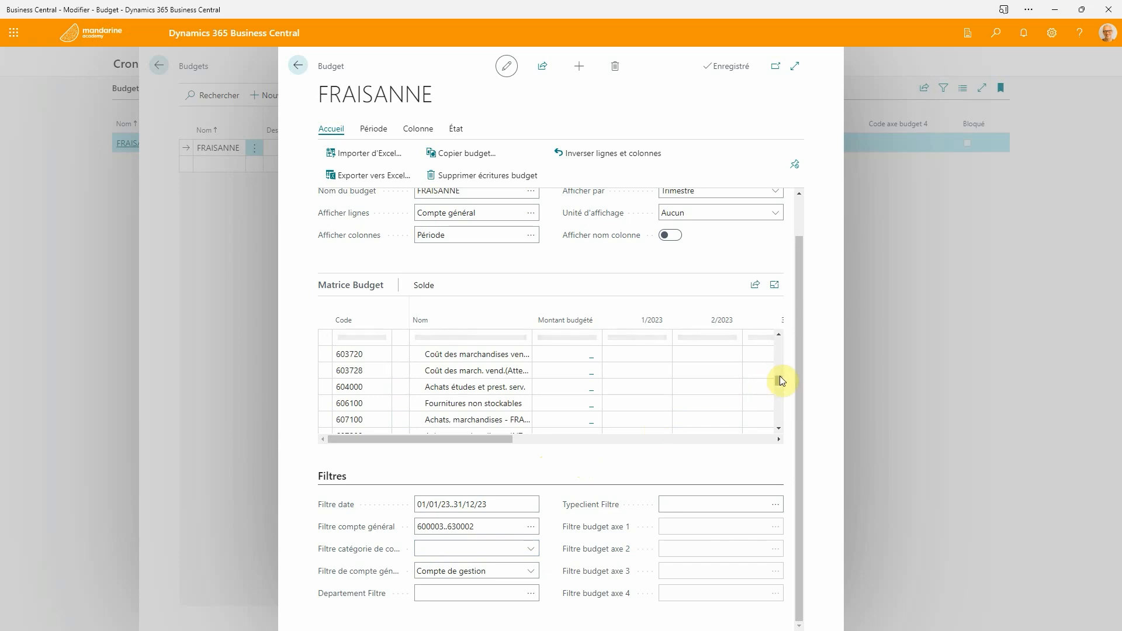
{"action": "left_click_drag", "start_coordinate": [780, 380], "coordinate": [770, 335]}
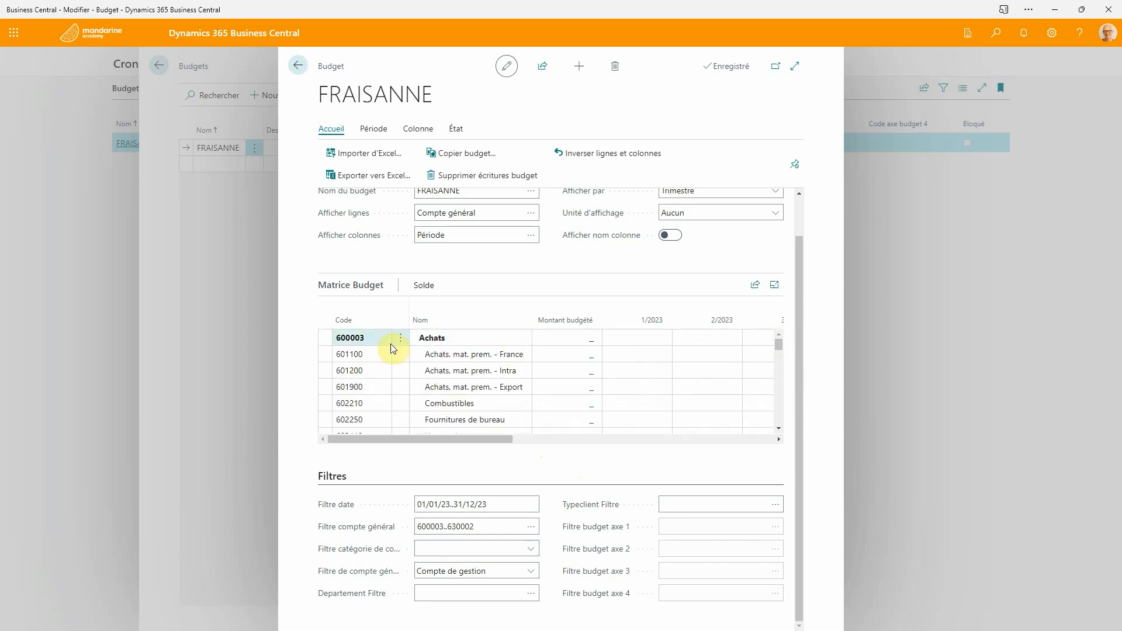
Open the budget entries behind the budgeted amount of account 602210 Combustibles
{"action": "left_click", "coordinate": [475, 403]}
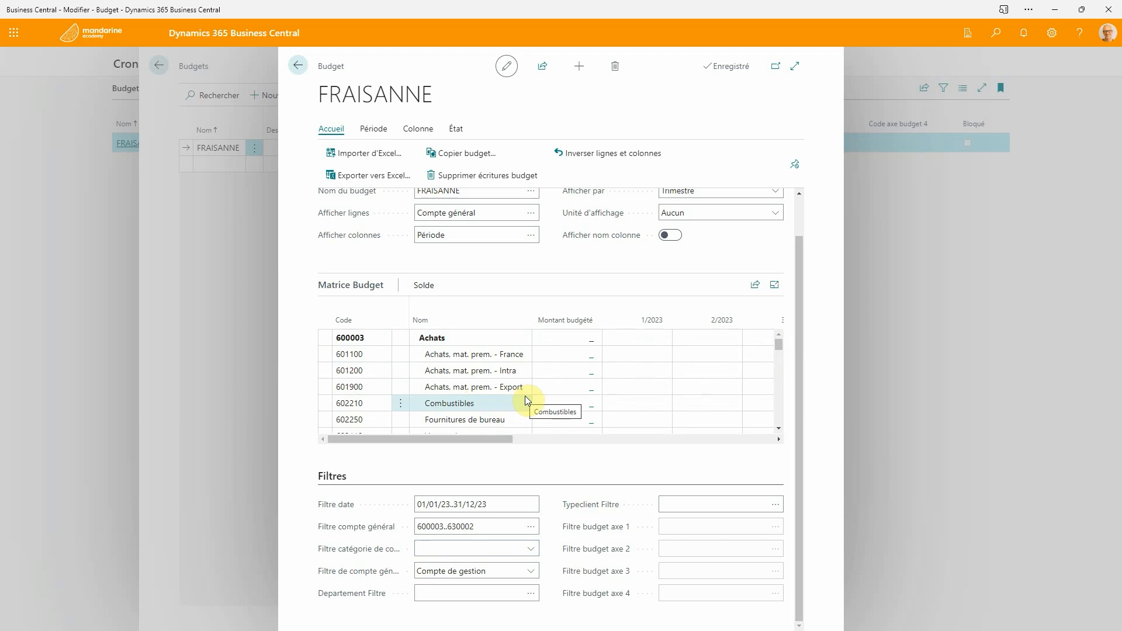
{"action": "left_click", "coordinate": [476, 390]}
{"action": "scroll", "coordinate": [476, 392], "scroll_direction": "down", "scroll_amount": 1}
{"action": "scroll", "coordinate": [498, 395], "scroll_direction": "up", "scroll_amount": 1}
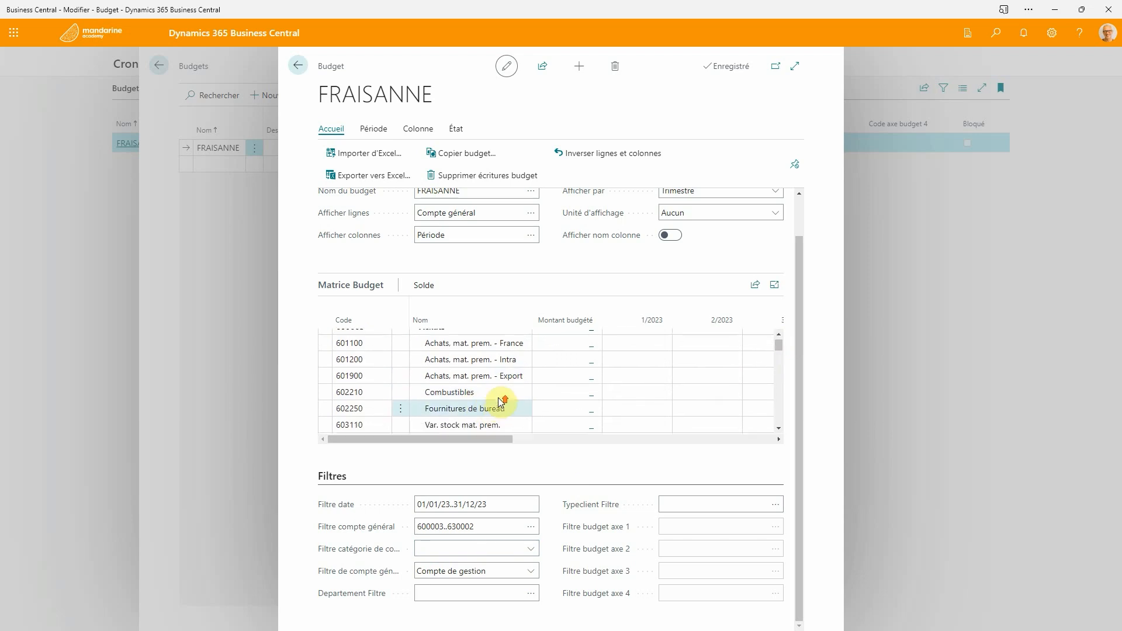
{"action": "left_click", "coordinate": [461, 407]}
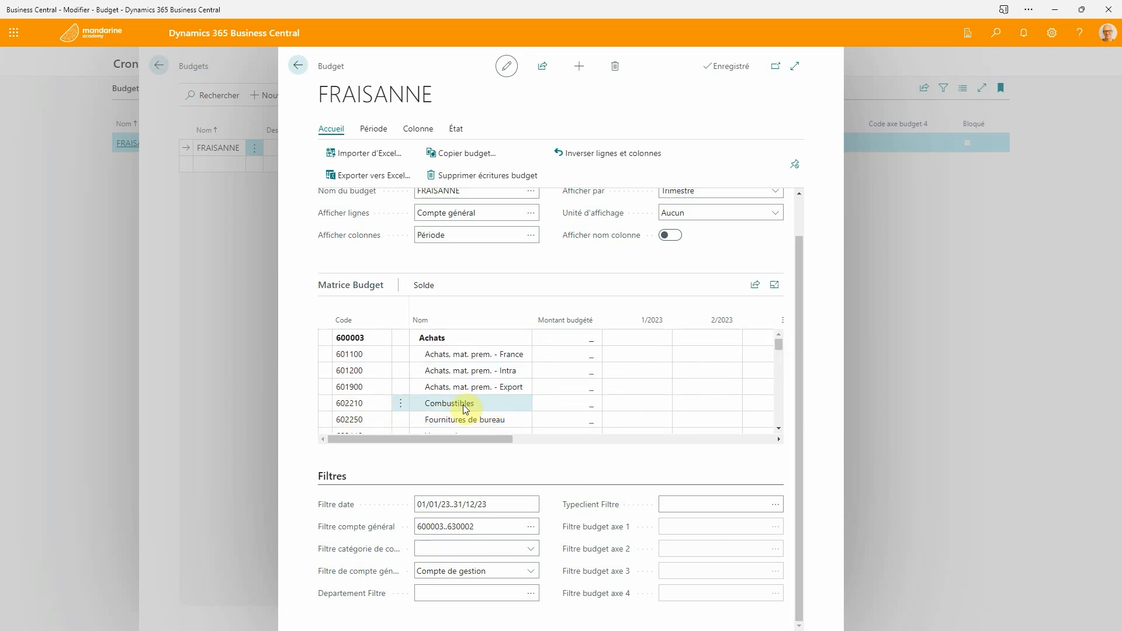
{"action": "left_click", "coordinate": [552, 406]}
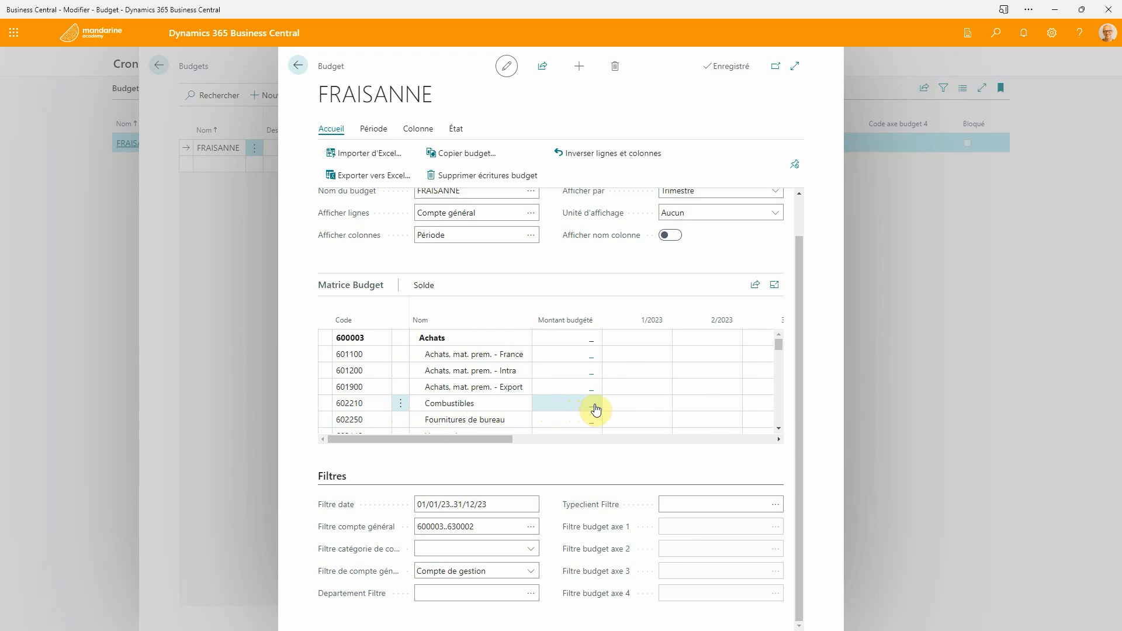
{"action": "left_click", "coordinate": [592, 406]}
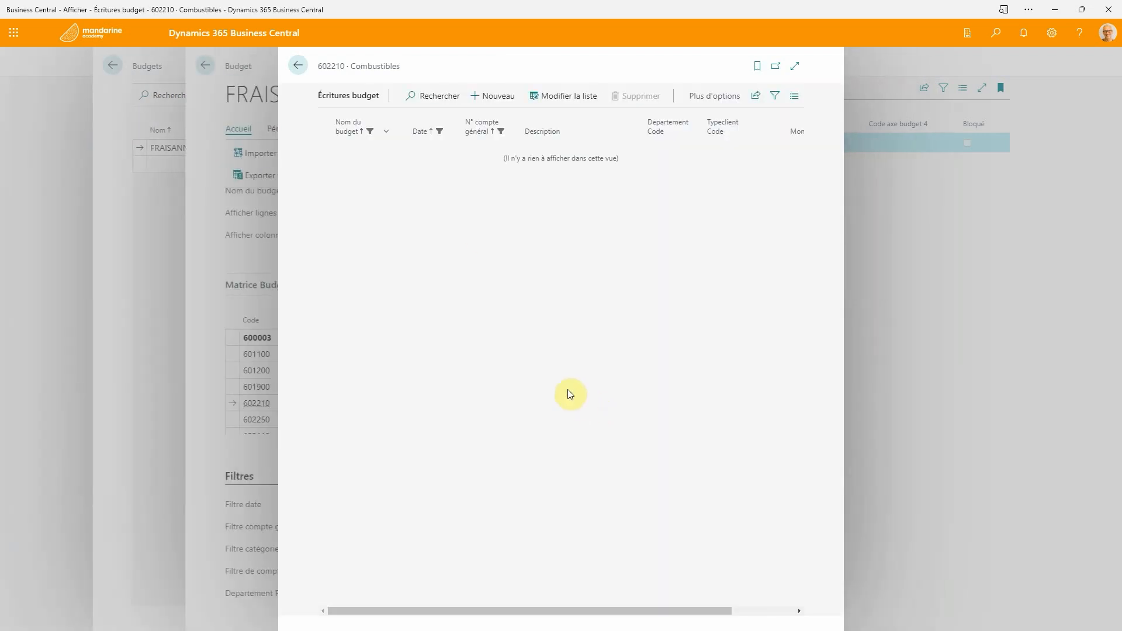
Add a budget entry dated 01/01/2023 with the description "Carburant des commerciaux"
{"action": "left_click", "coordinate": [493, 96]}
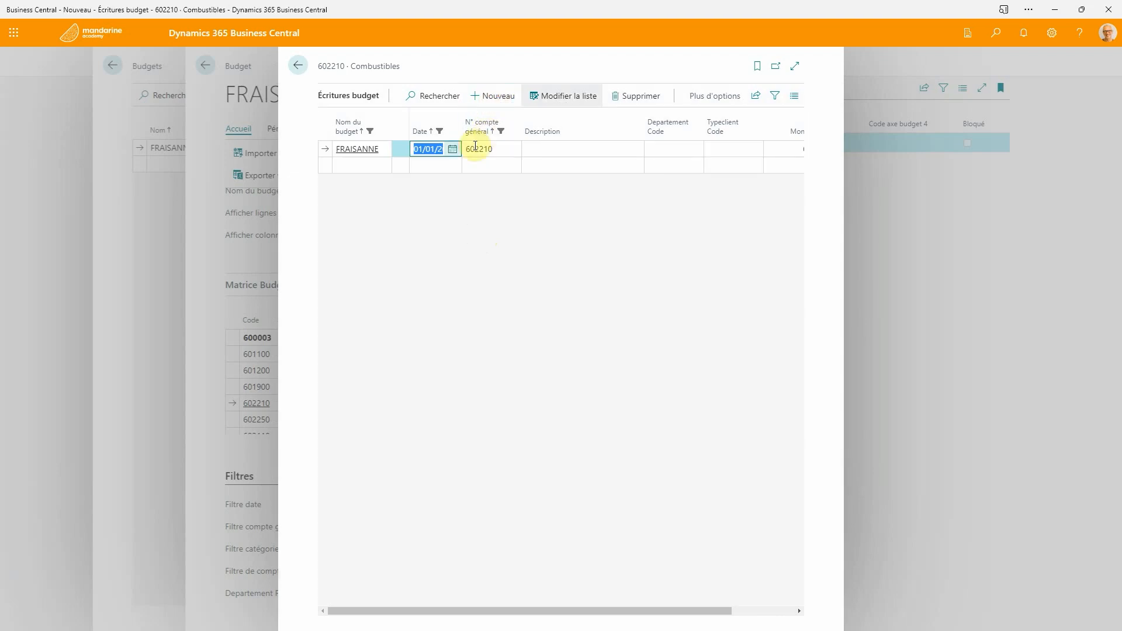
{"action": "left_click", "coordinate": [453, 150]}
{"action": "left_click", "coordinate": [453, 151]}
{"action": "left_click", "coordinate": [452, 150]}
{"action": "left_click", "coordinate": [558, 152]}
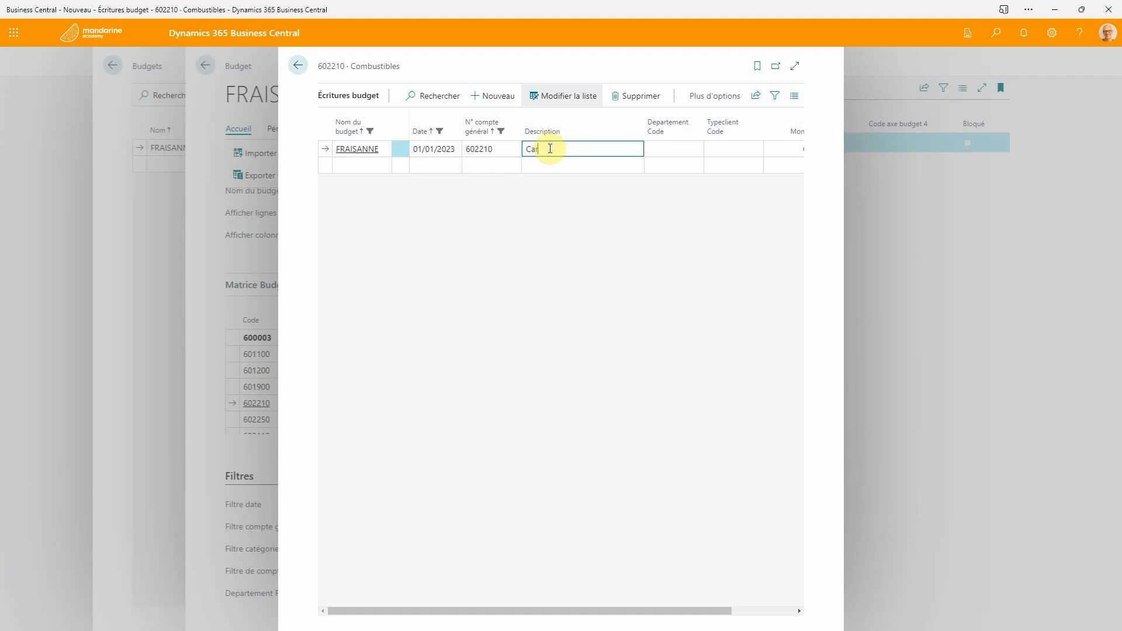
{"action": "type", "text": "Carburant des commerciaux"}
Leave the department and client type codes blank and set the "Carburant des commerciaux" amount to 5000
{"action": "left_click", "coordinate": [671, 148]}
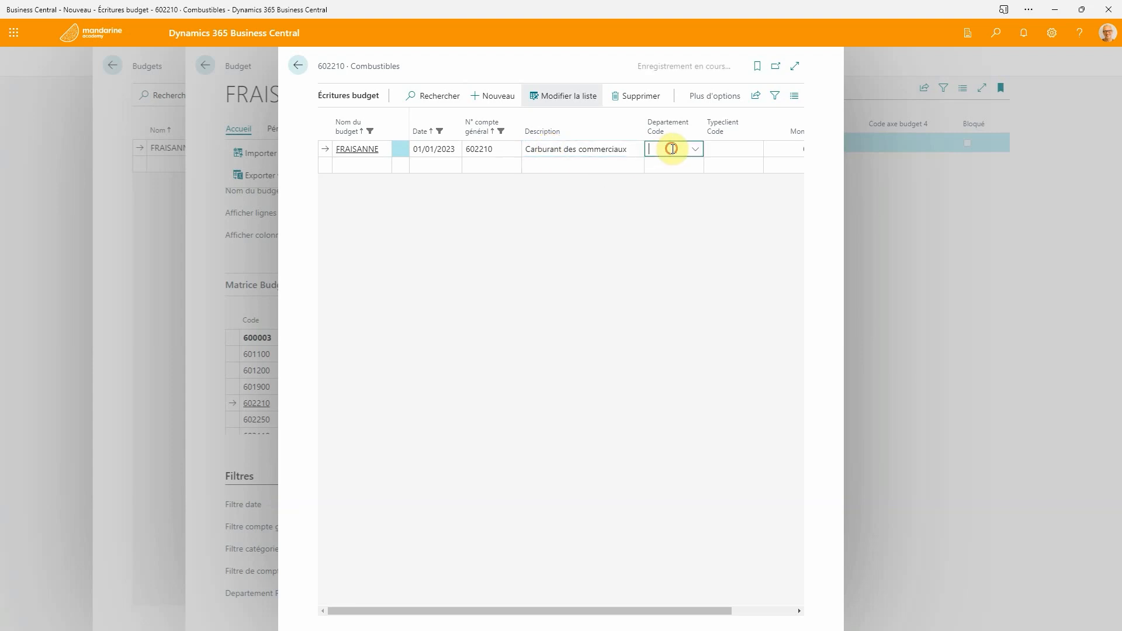
{"action": "left_click", "coordinate": [727, 150]}
{"action": "left_click", "coordinate": [774, 149]}
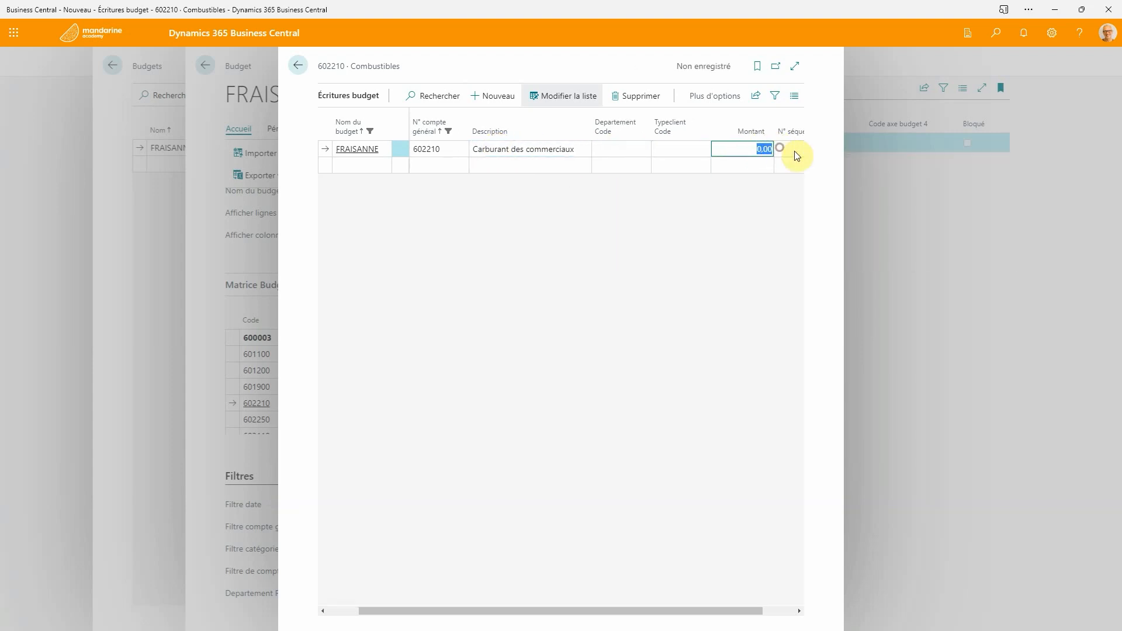
{"action": "type", "text": "5000"}
{"action": "left_click", "coordinate": [588, 190]}
Add a second budget entry described "Carburant des techniciens" with an amount of 7000 and close the entries of account 602210
{"action": "left_click", "coordinate": [486, 158]}
{"action": "left_click", "coordinate": [499, 161]}
{"action": "left_click", "coordinate": [523, 168]}
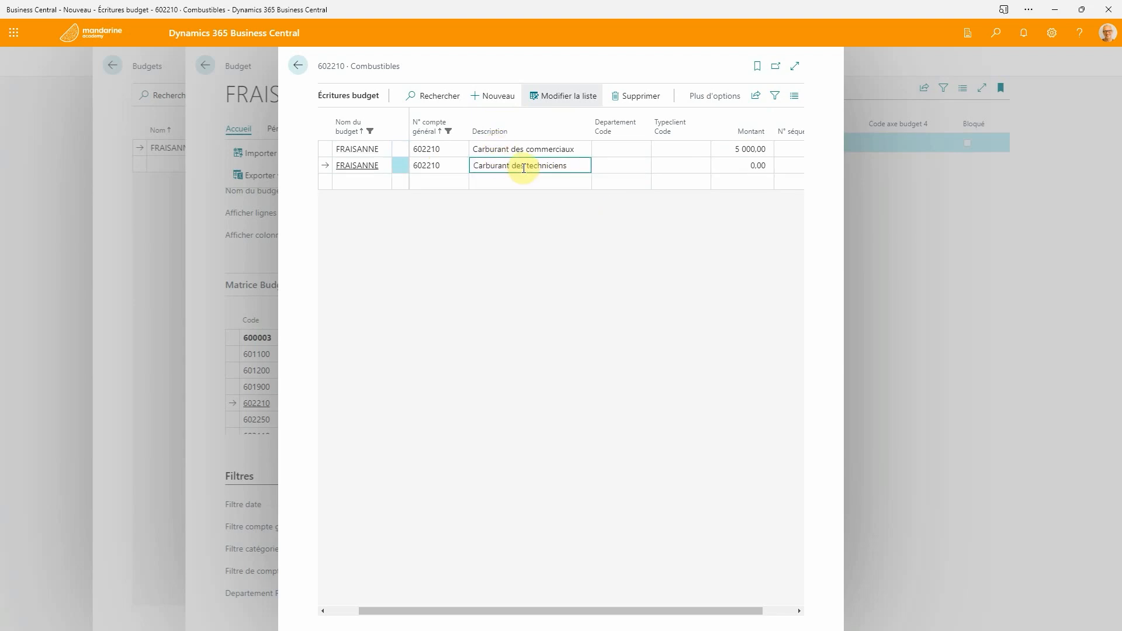
{"action": "left_click", "coordinate": [744, 165]}
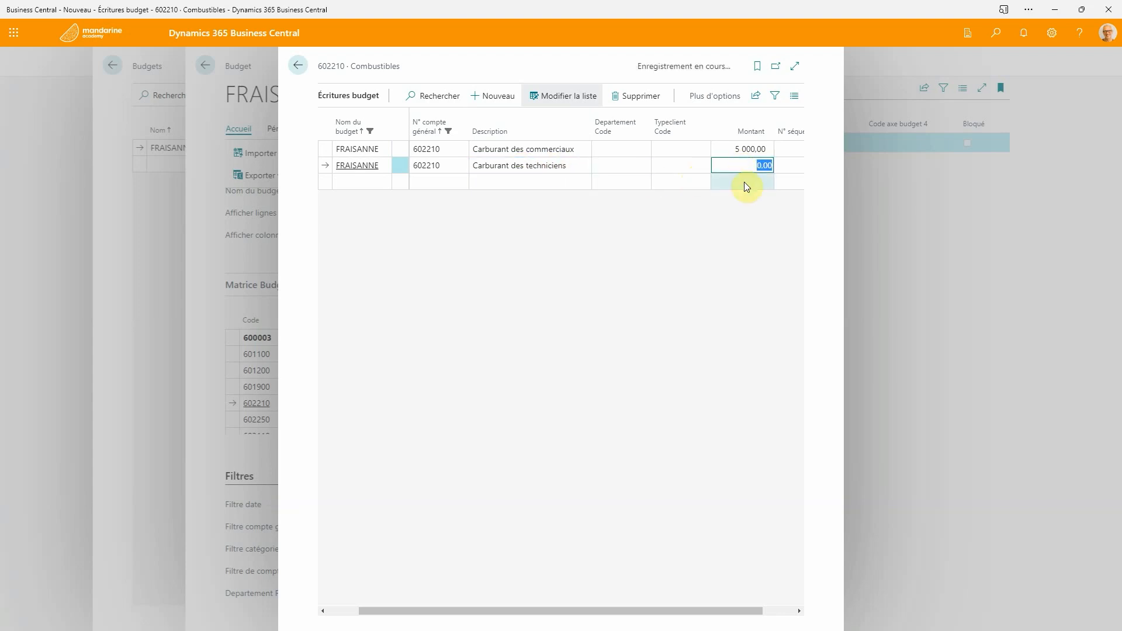
{"action": "type", "text": "7000"}
{"action": "left_click", "coordinate": [742, 223]}
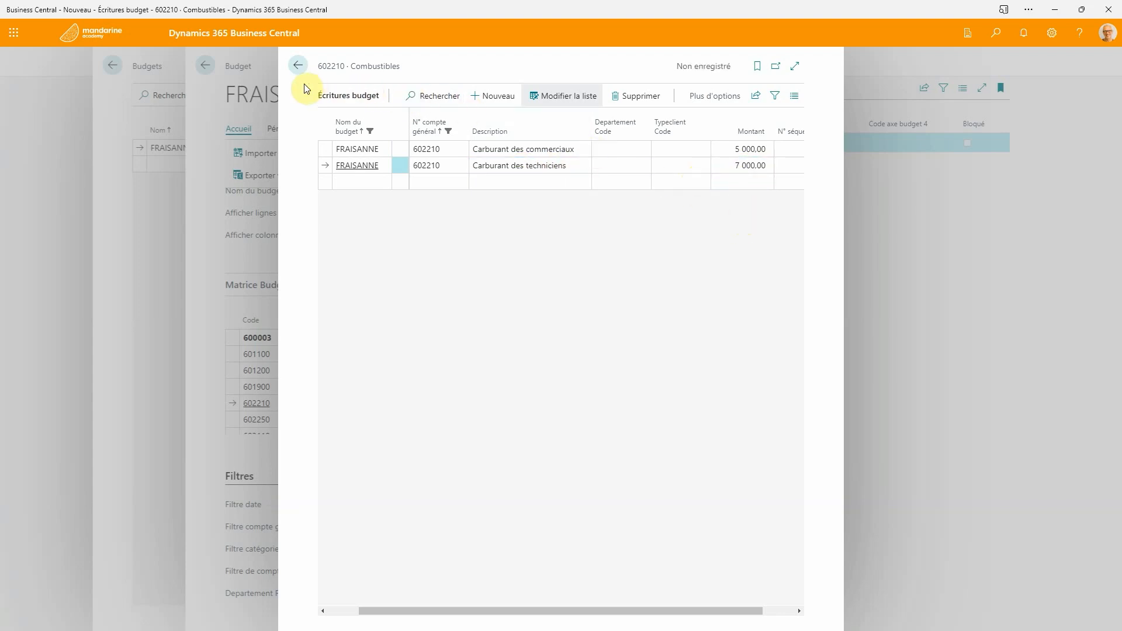
{"action": "left_click", "coordinate": [298, 66]}
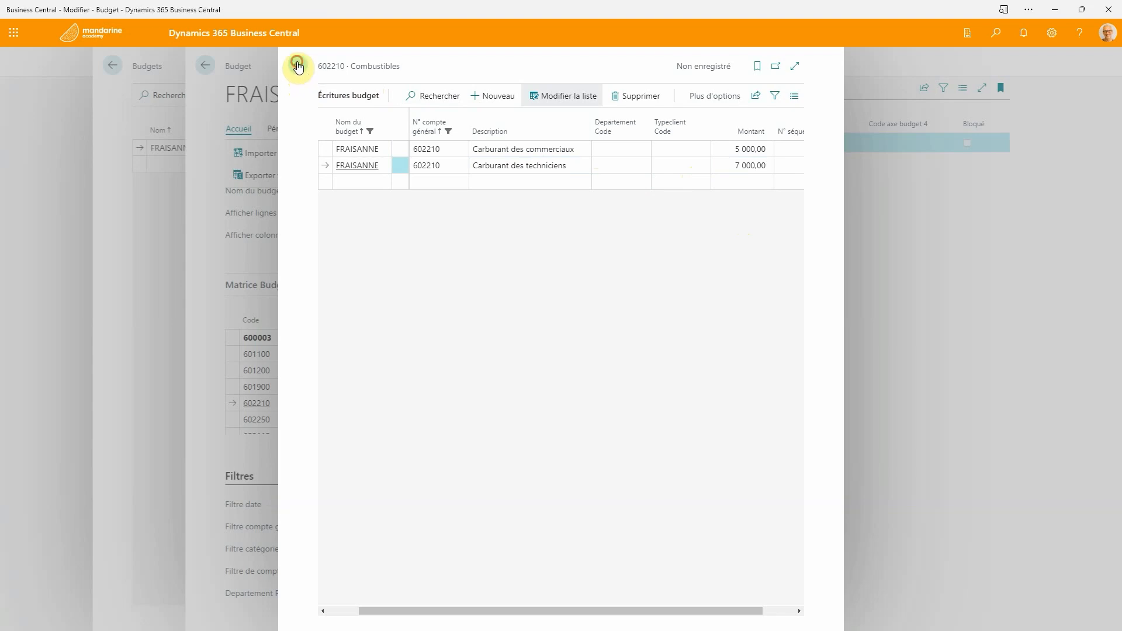
Add a budget entry to account 602250 Fournitures de bureau, dated 01/01/2023, described "Bureau siège" with an amount of 3000
{"action": "scroll", "coordinate": [672, 365], "scroll_direction": "down", "scroll_amount": 1}
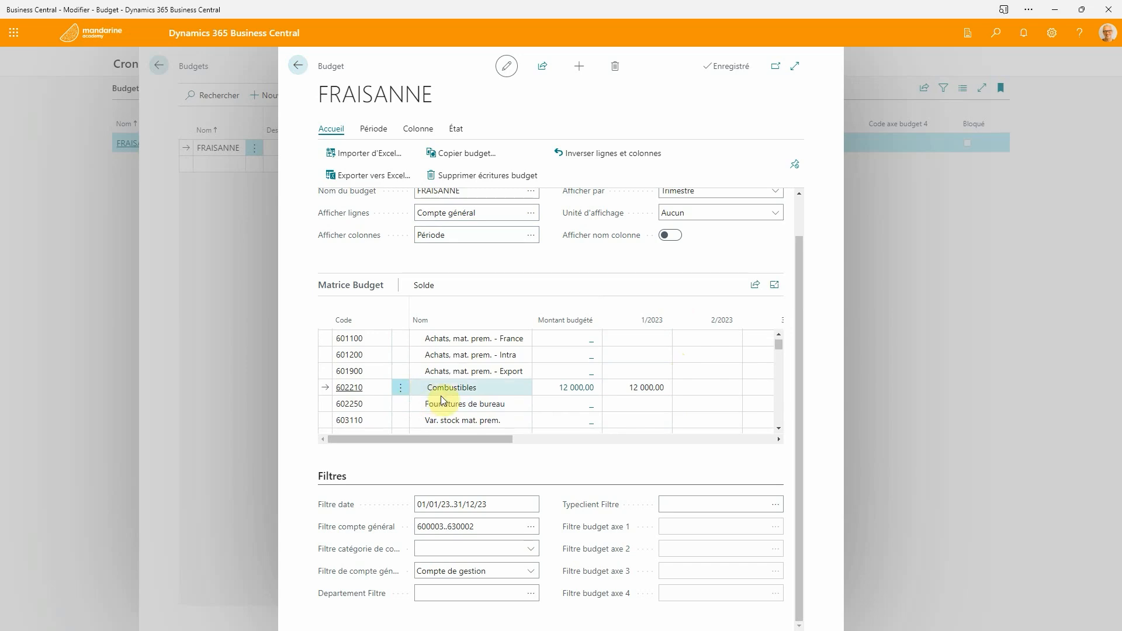
{"action": "left_click", "coordinate": [587, 413]}
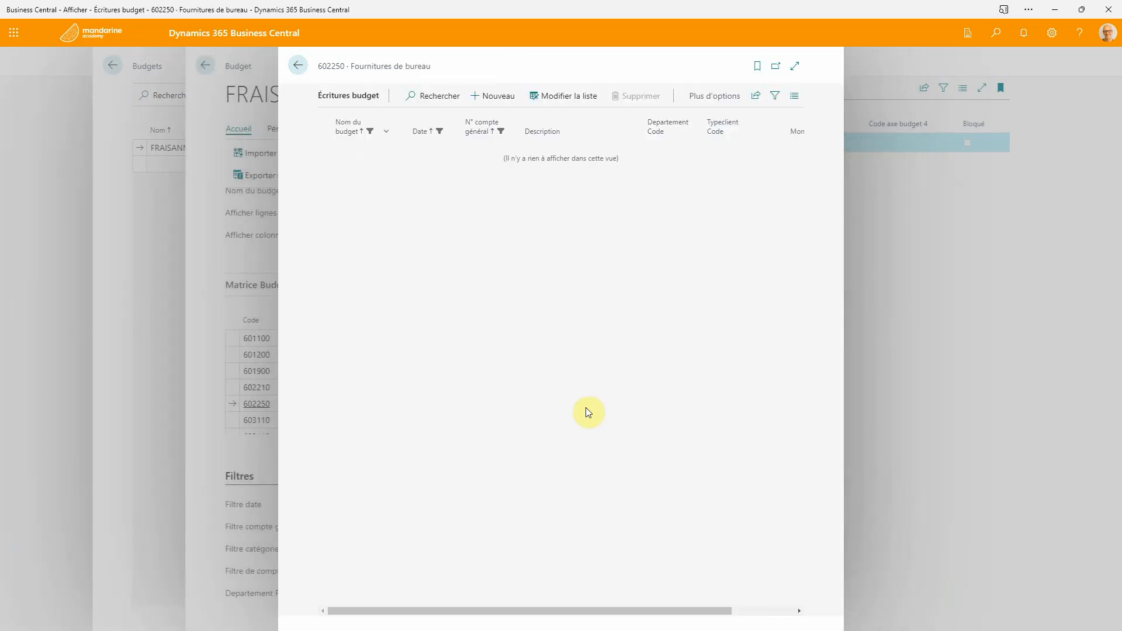
{"action": "left_click", "coordinate": [501, 99]}
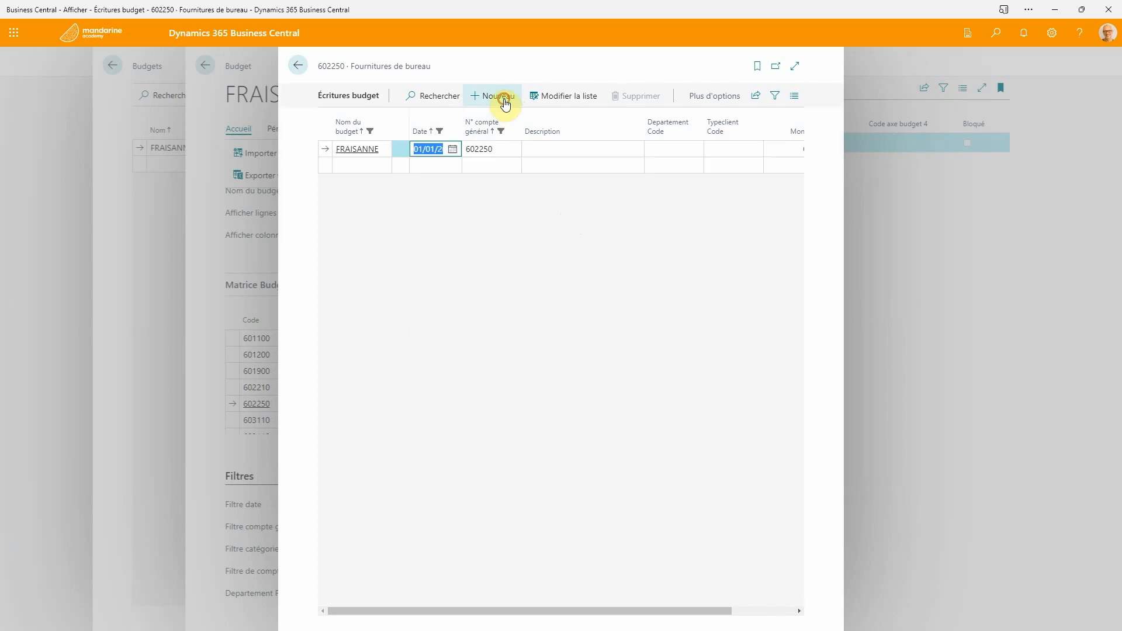
{"action": "left_click", "coordinate": [537, 147]}
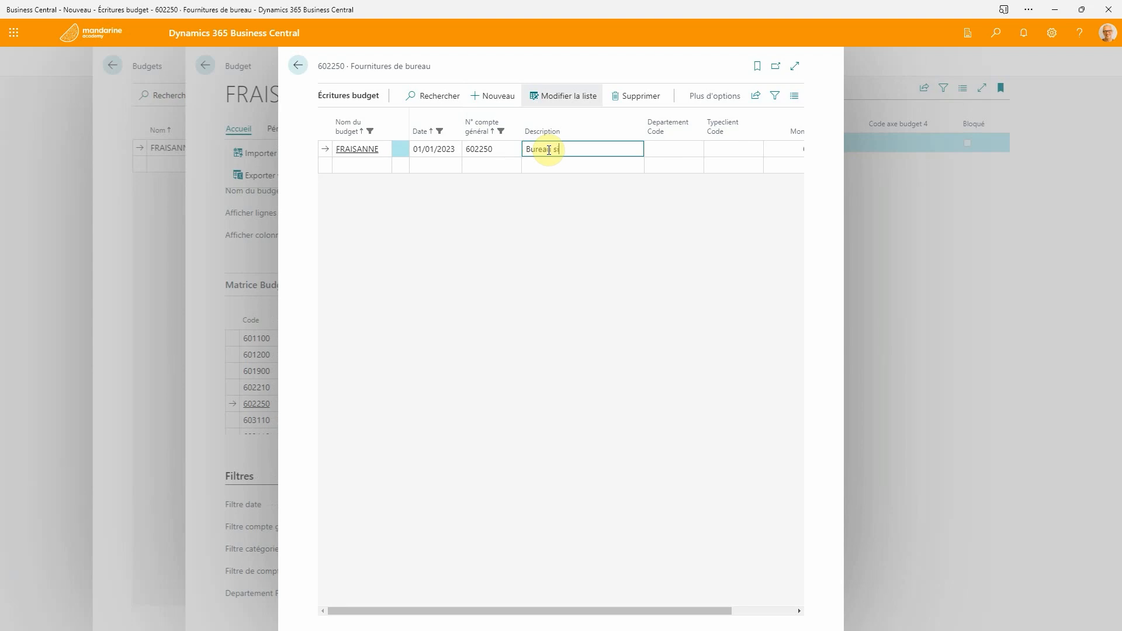
{"action": "left_click", "coordinate": [792, 148]}
{"action": "type", "text": "3000"}
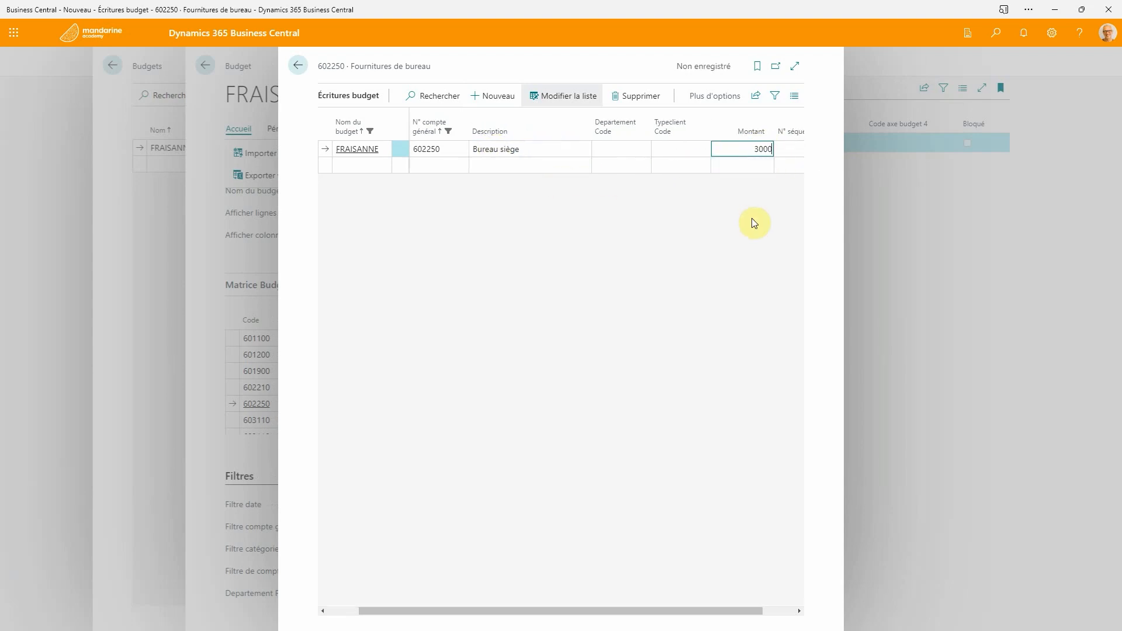
{"action": "left_click", "coordinate": [727, 222]}
{"action": "left_click", "coordinate": [298, 65]}
{"action": "scroll", "coordinate": [538, 380], "scroll_direction": "down", "scroll_amount": 1}
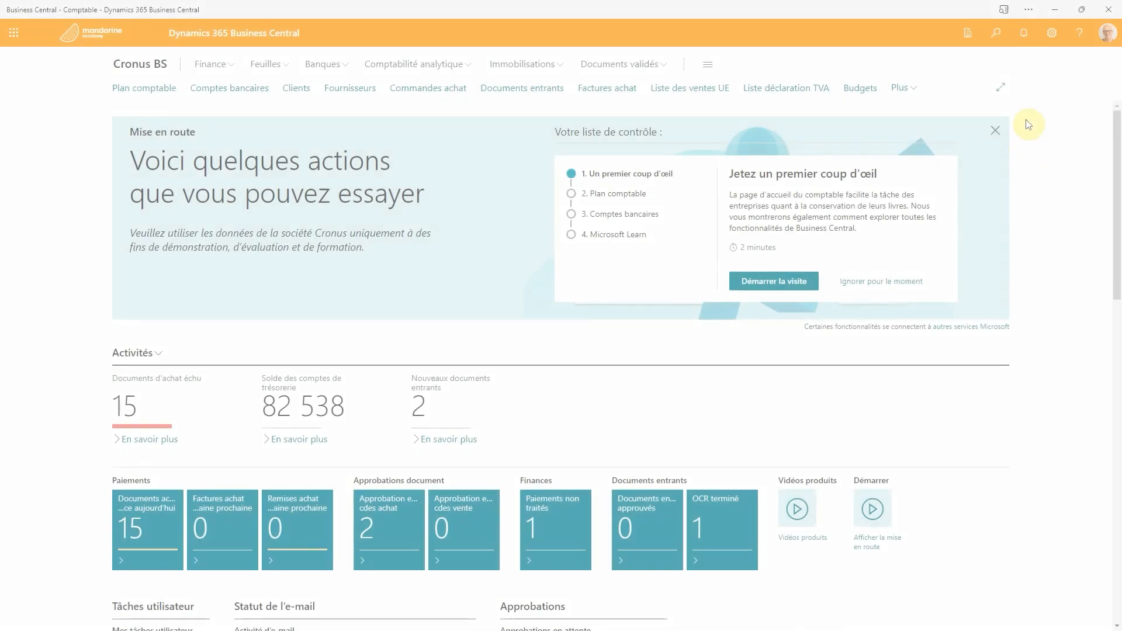
Search for the payment journals and open the Feuilles paiement page
{"action": "left_click", "coordinate": [996, 32]}
{"action": "type", "text": "paiment"}
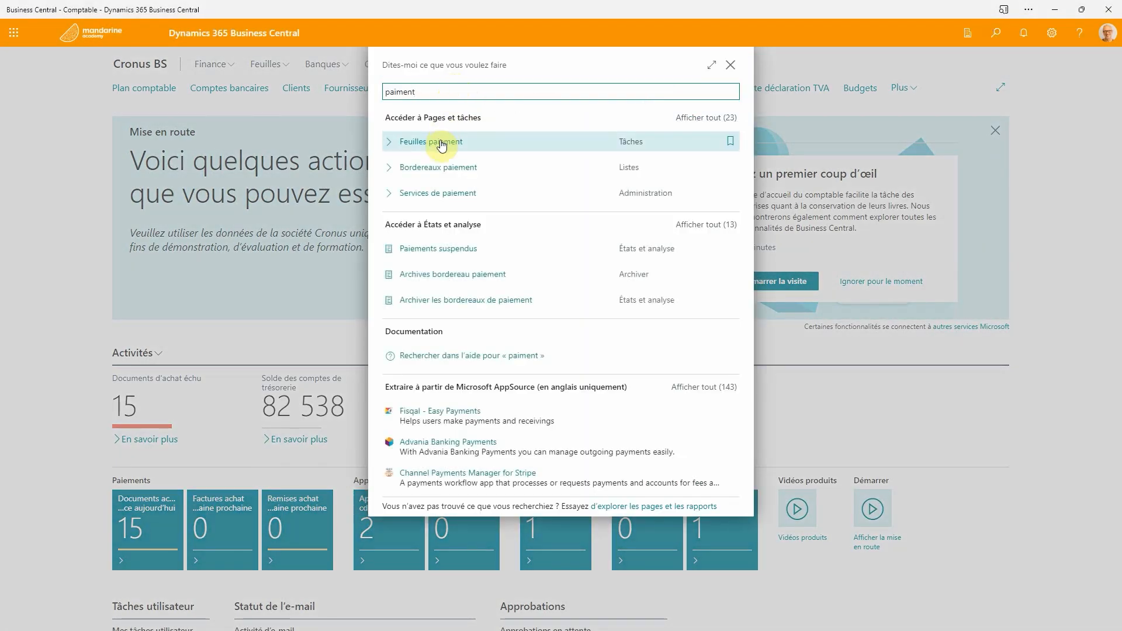
{"action": "left_click", "coordinate": [438, 145]}
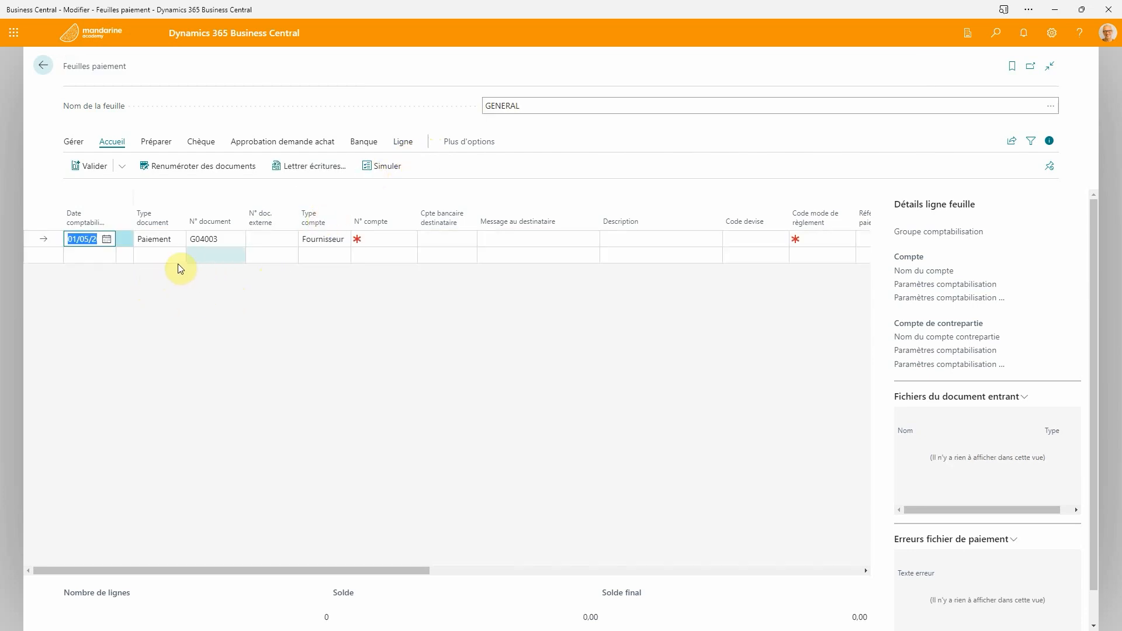
Set the payment line's account type to Compte général and its account number to 602210 Combustibles
{"action": "left_click", "coordinate": [325, 240]}
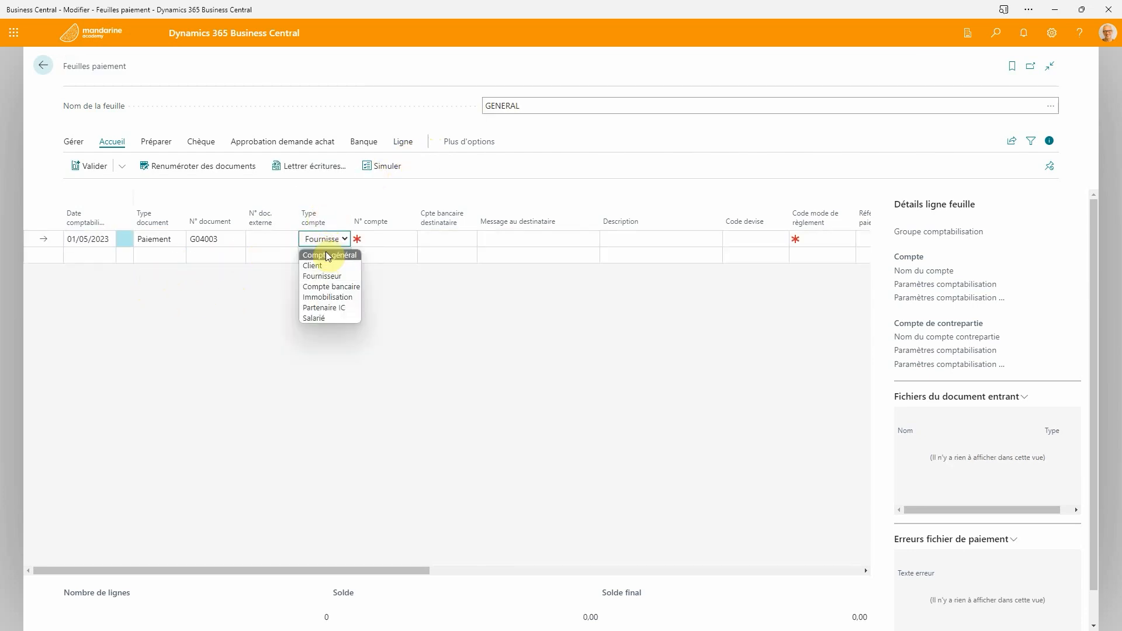
{"action": "left_click", "coordinate": [325, 255]}
{"action": "left_click", "coordinate": [386, 241]}
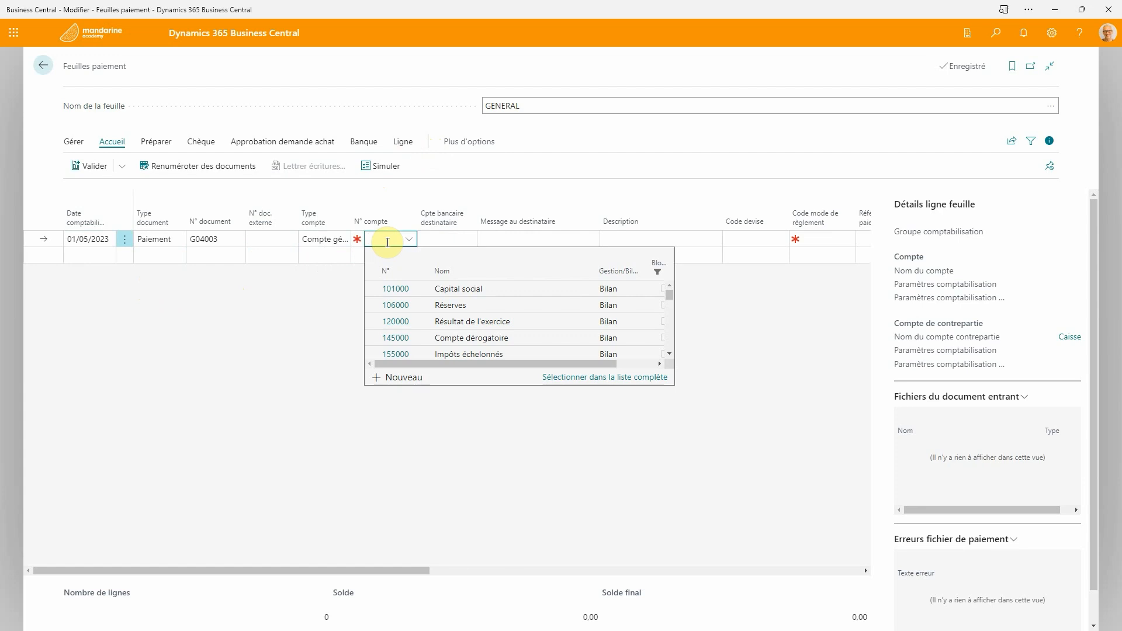
{"action": "type", "text": "602210"}
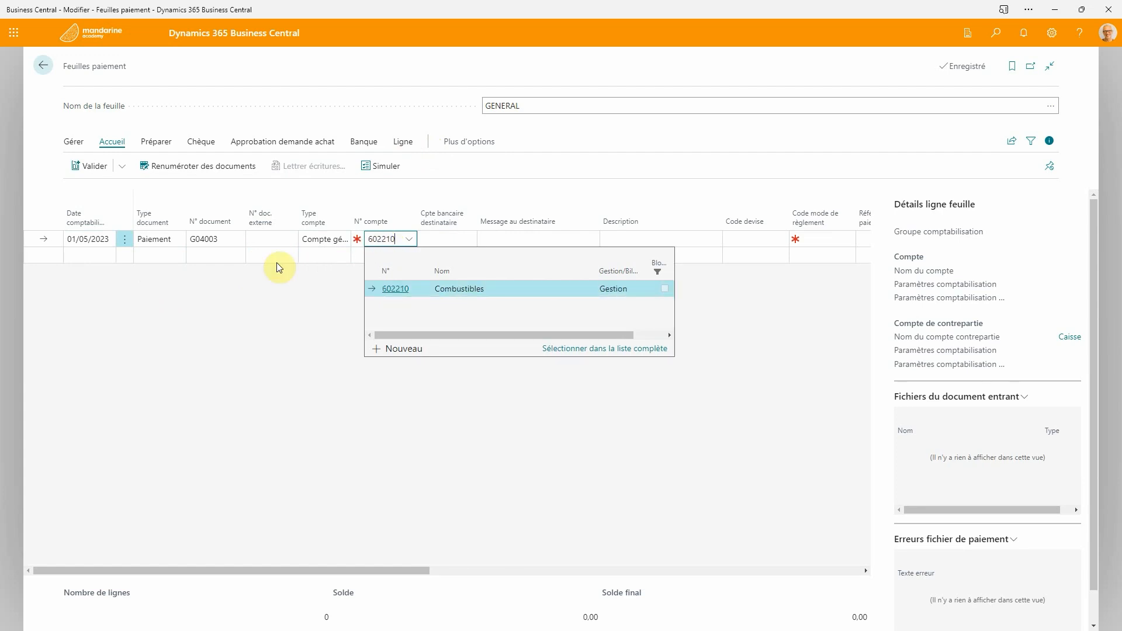
{"action": "left_click", "coordinate": [467, 289]}
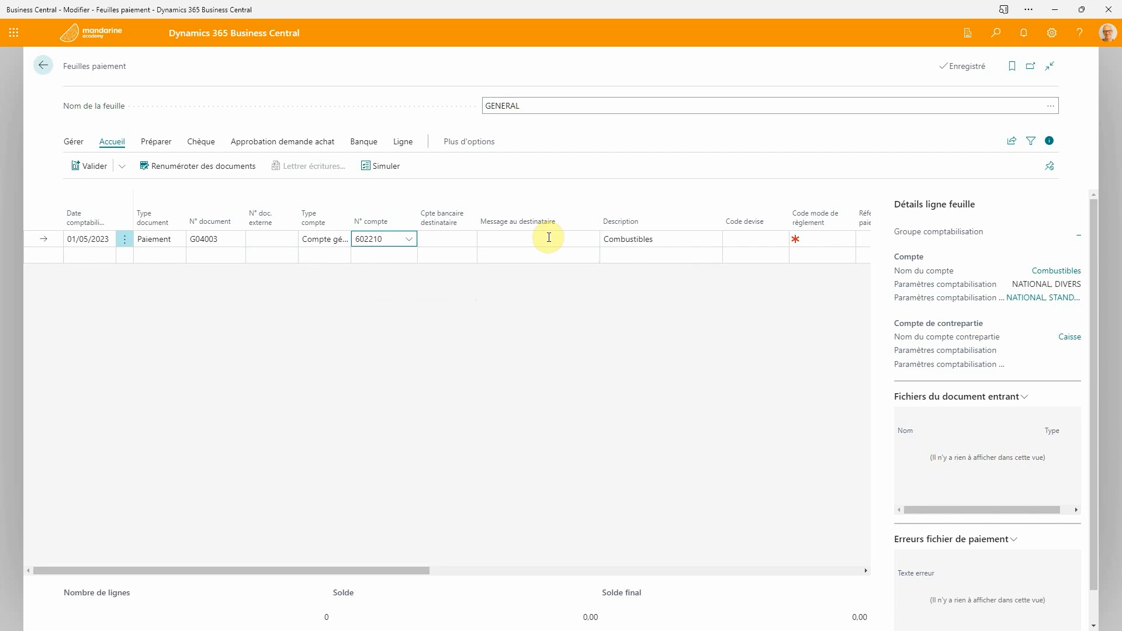
Set the payment line's payment method code to TRÉSORERIE and its credit amount to 250
{"action": "left_click", "coordinate": [821, 239]}
{"action": "scroll", "coordinate": [851, 315], "scroll_direction": "down", "scroll_amount": 5}
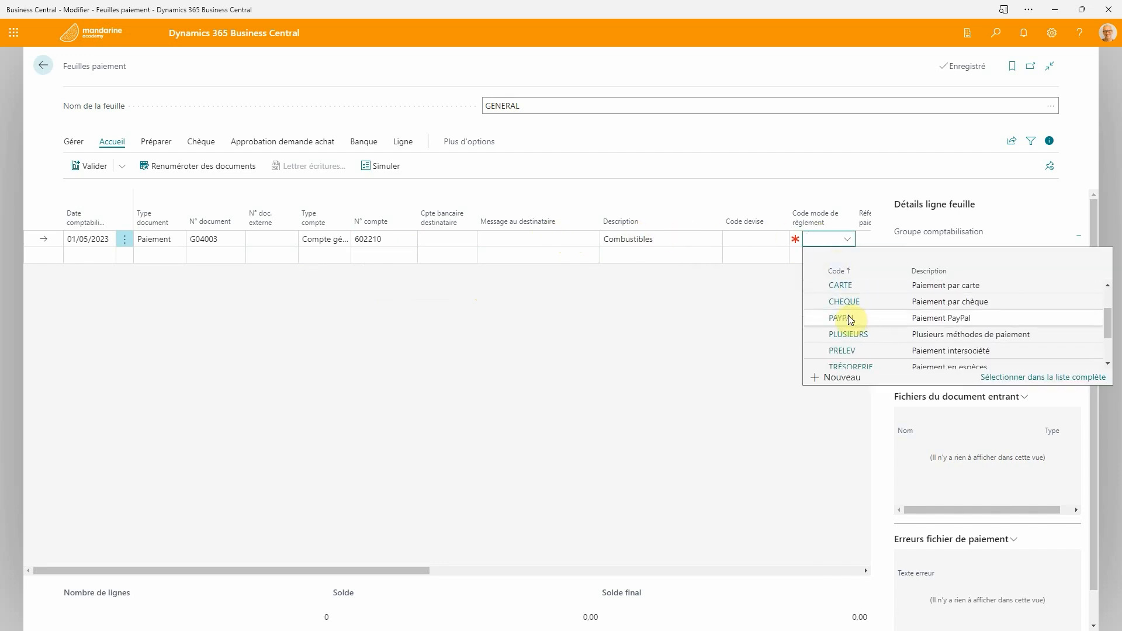
{"action": "left_click", "coordinate": [851, 341]}
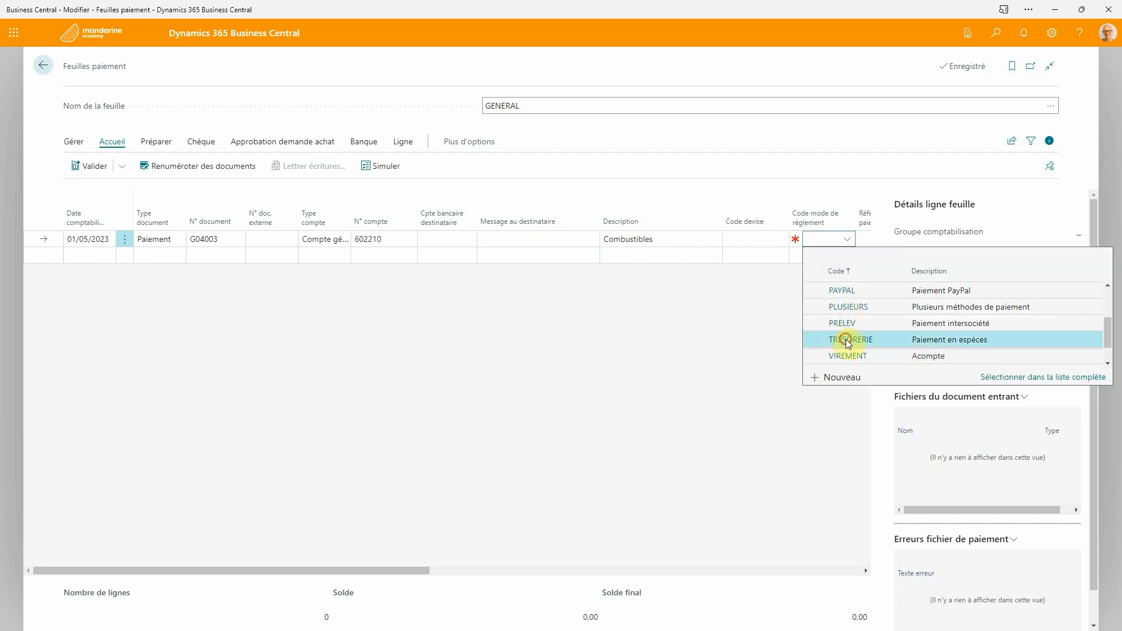
{"action": "left_click_drag", "start_coordinate": [406, 570], "coordinate": [656, 560]}
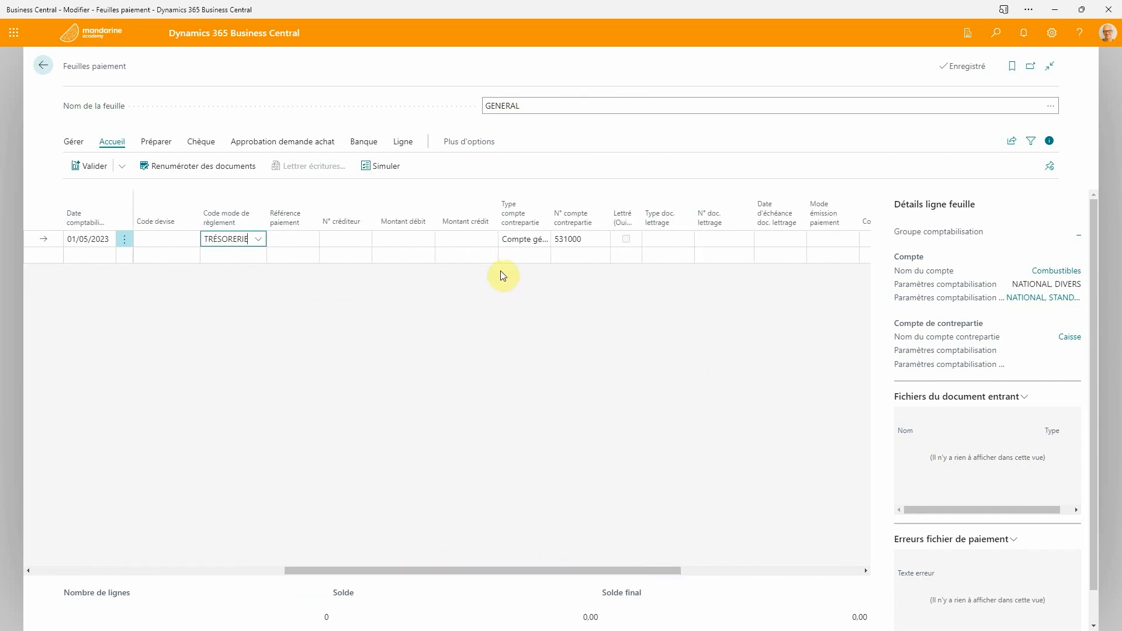
{"action": "left_click", "coordinate": [457, 240]}
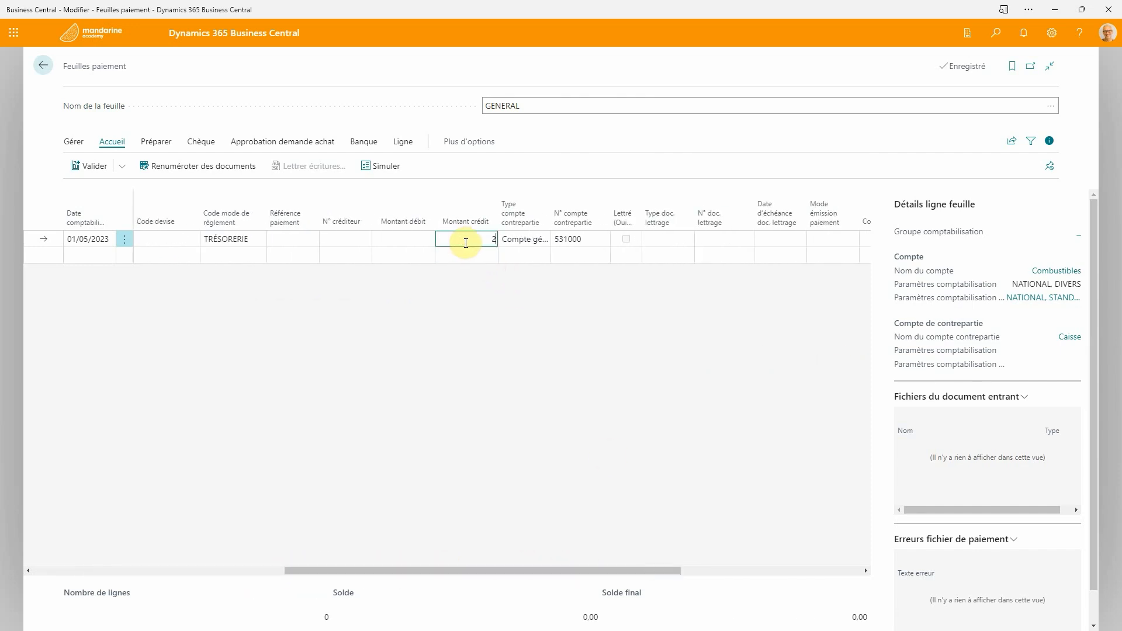
{"action": "left_click", "coordinate": [547, 285]}
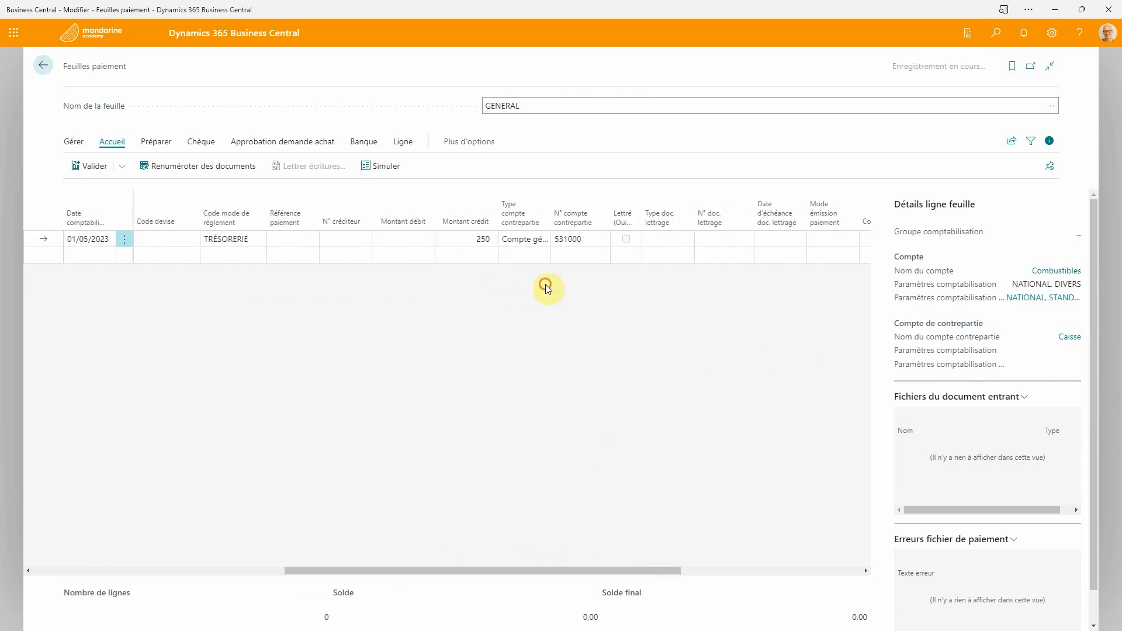
Post the GENERAL payment journal line and return to the home page
{"action": "left_click_drag", "start_coordinate": [619, 569], "coordinate": [298, 552]}
{"action": "left_click", "coordinate": [91, 167]}
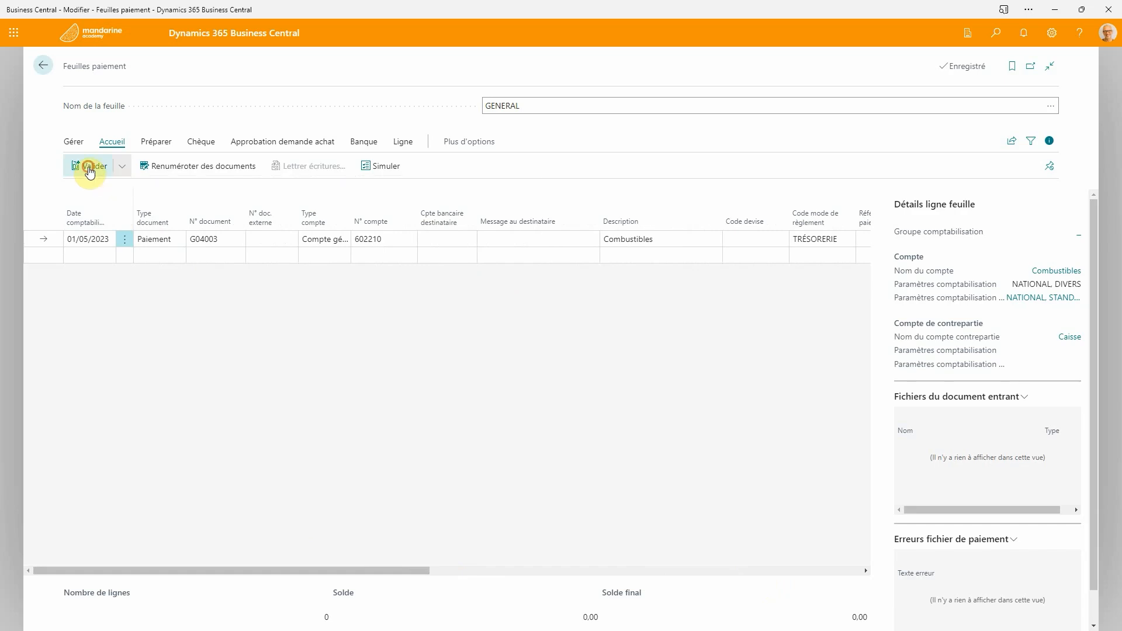
{"action": "left_click", "coordinate": [619, 368]}
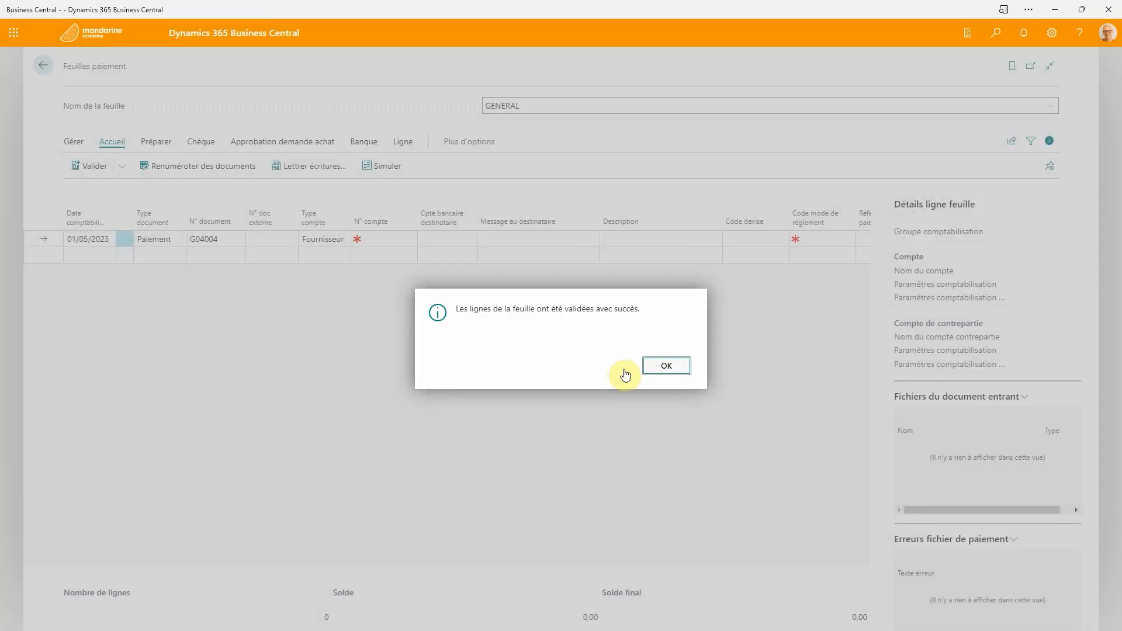
{"action": "left_click", "coordinate": [669, 365]}
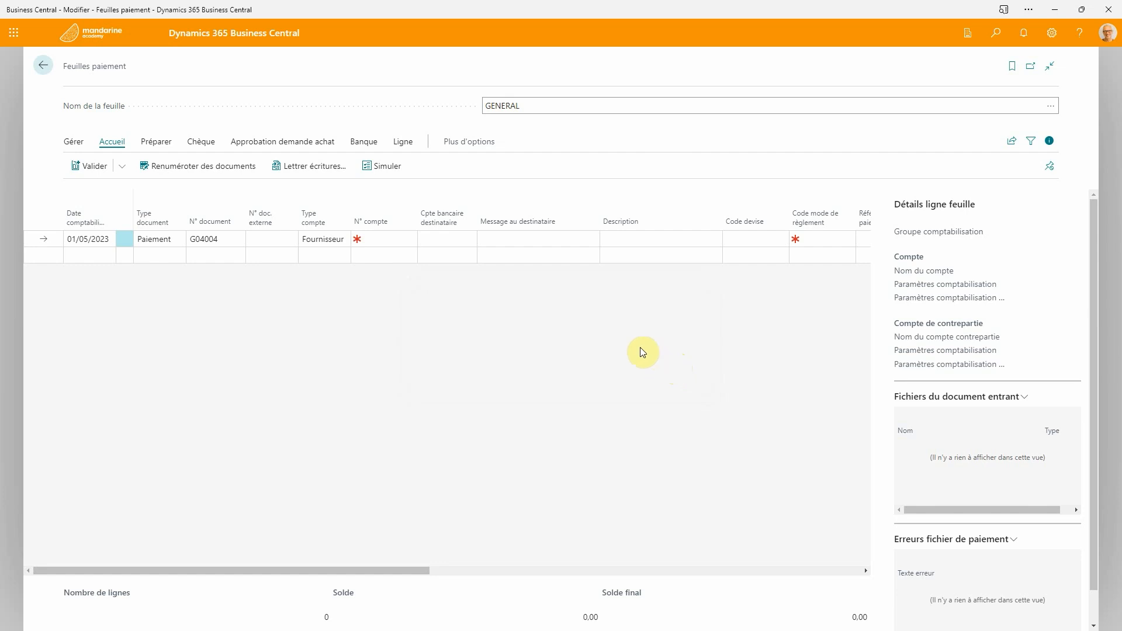
{"action": "left_click", "coordinate": [43, 66]}
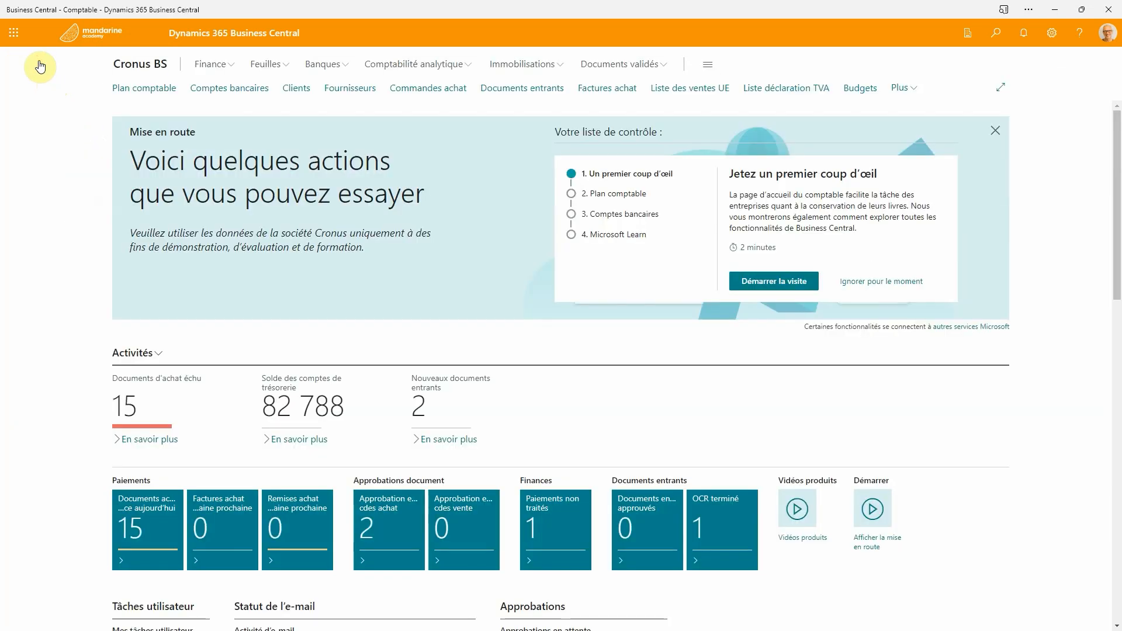
Open the FRAISANNE budget for editing and display its Réalisé/Budget comparison of general accounts by period
{"action": "left_click", "coordinate": [867, 92]}
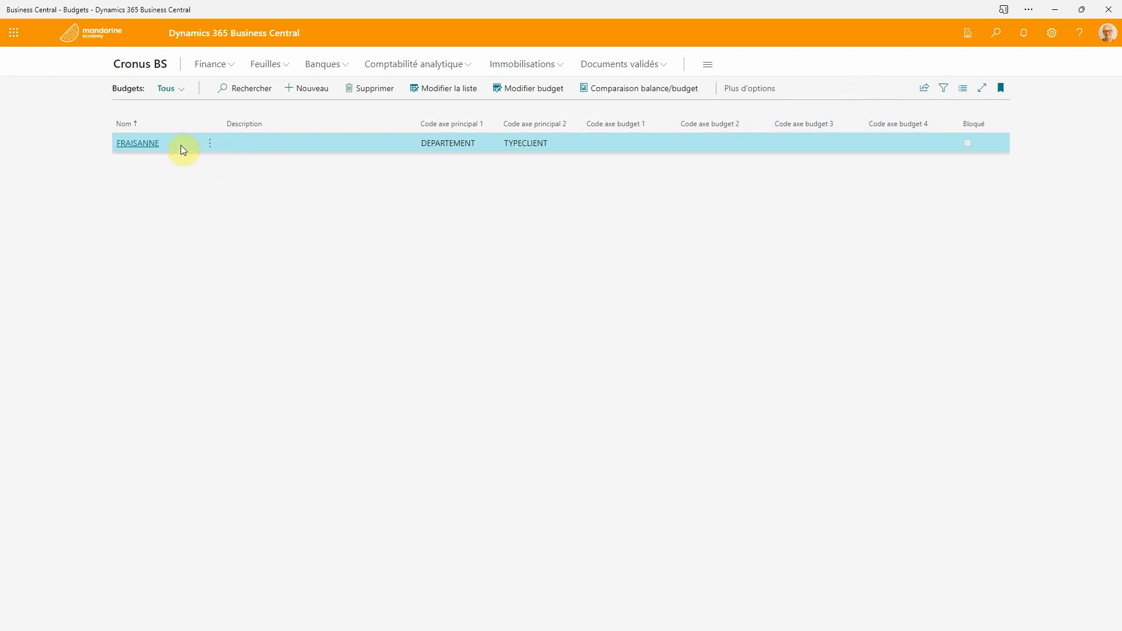
{"action": "left_click", "coordinate": [539, 92]}
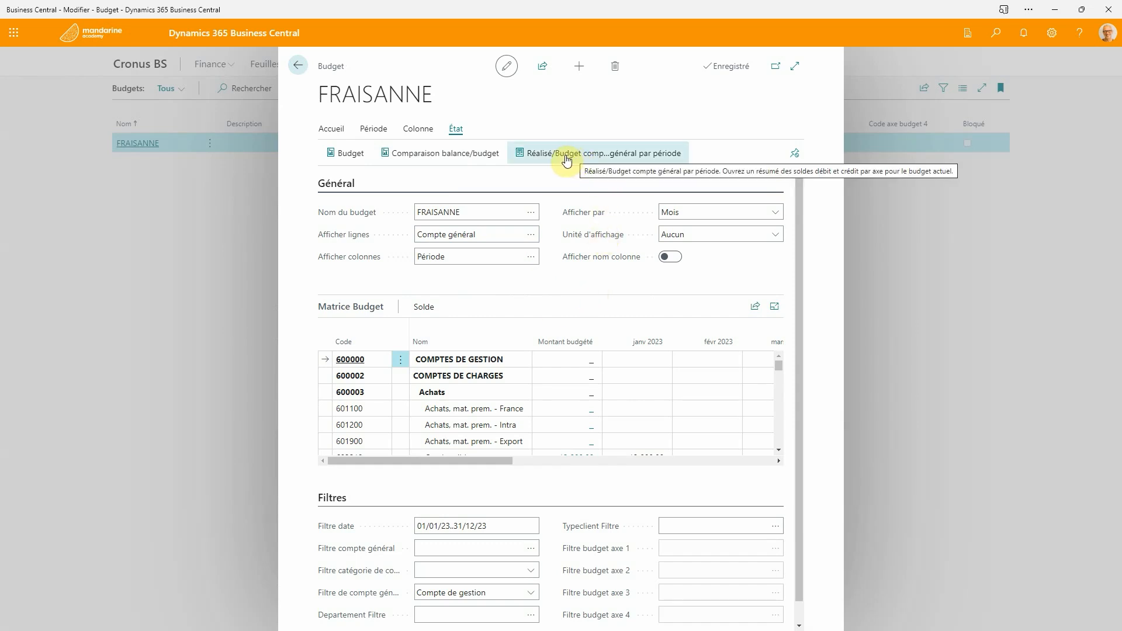
{"action": "left_click", "coordinate": [567, 155]}
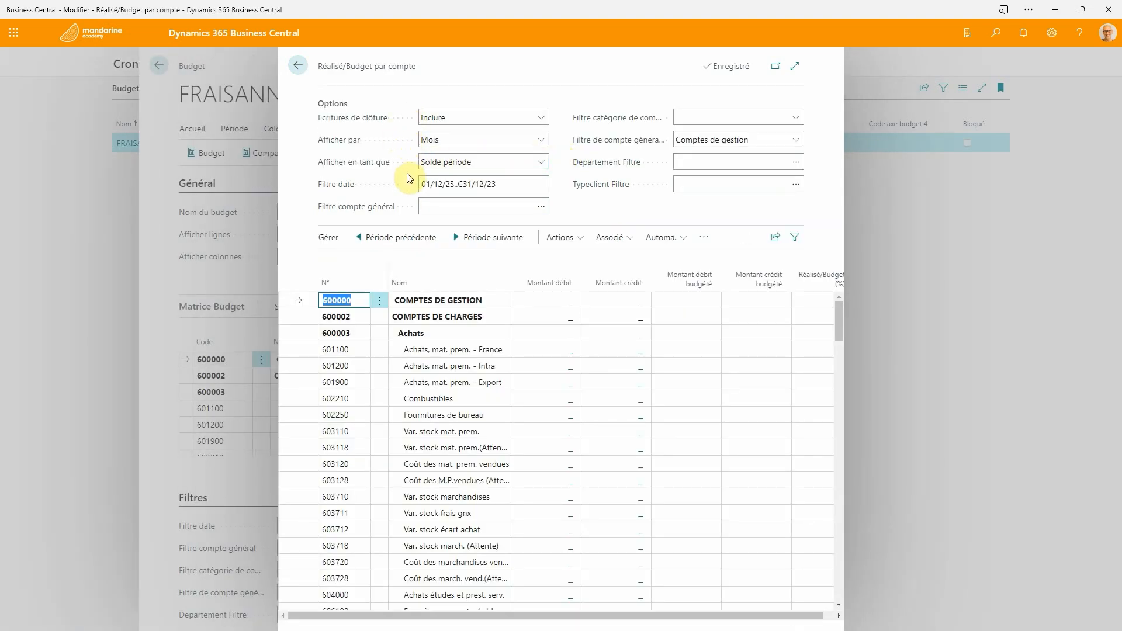
Set the comparison's date filter to 01/01/23..C31/12/23
{"action": "left_click", "coordinate": [442, 188]}
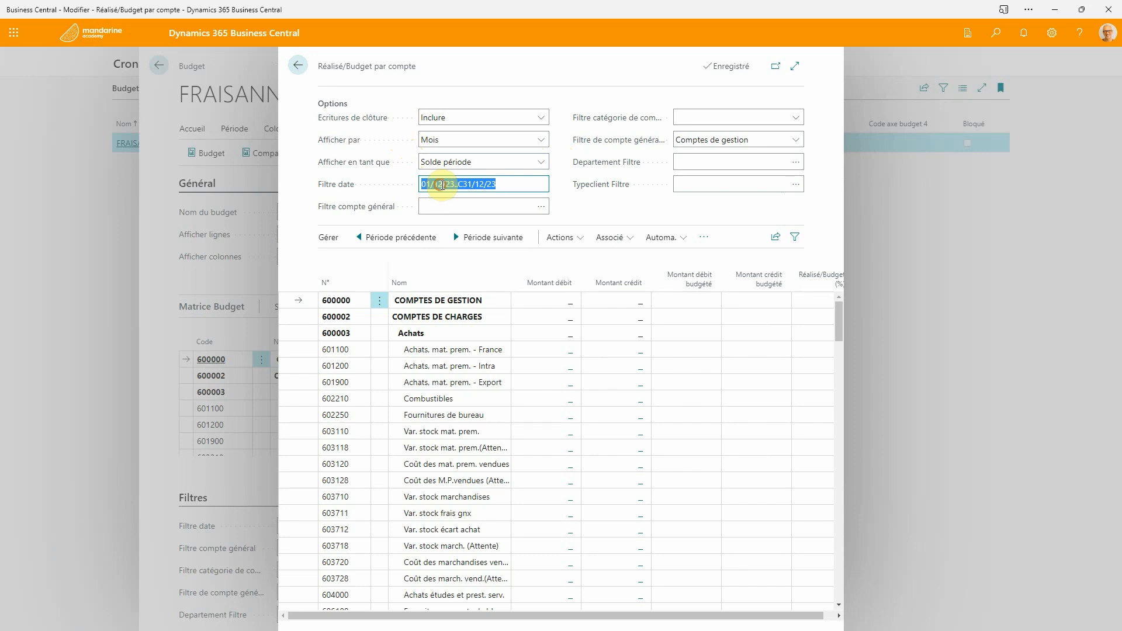
{"action": "left_click", "coordinate": [446, 185]}
{"action": "key", "text": "shift+Left"}
{"action": "key", "text": "shift+Left"}
{"action": "type", "text": "01"}
{"action": "left_click", "coordinate": [611, 208]}
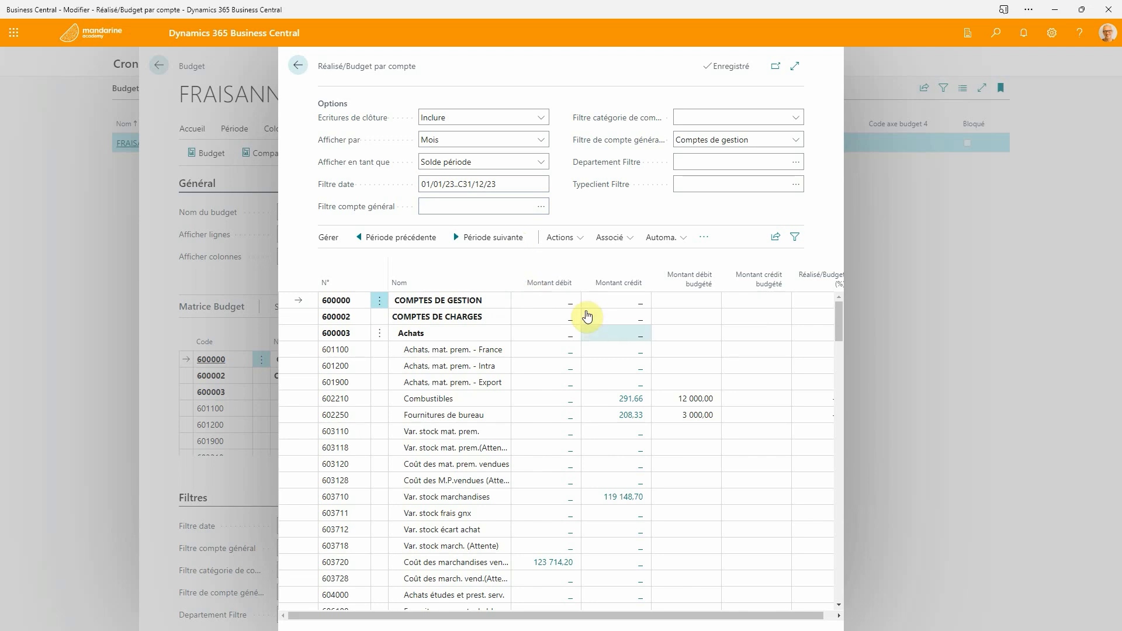
Compare actual and budgeted amounts and the Réalisé/Budget percentage for accounts 602210 and 602250, and return to the FRAISANNE budget's import, export and copy commands
{"action": "scroll", "coordinate": [834, 347], "scroll_direction": "down", "scroll_amount": 3}
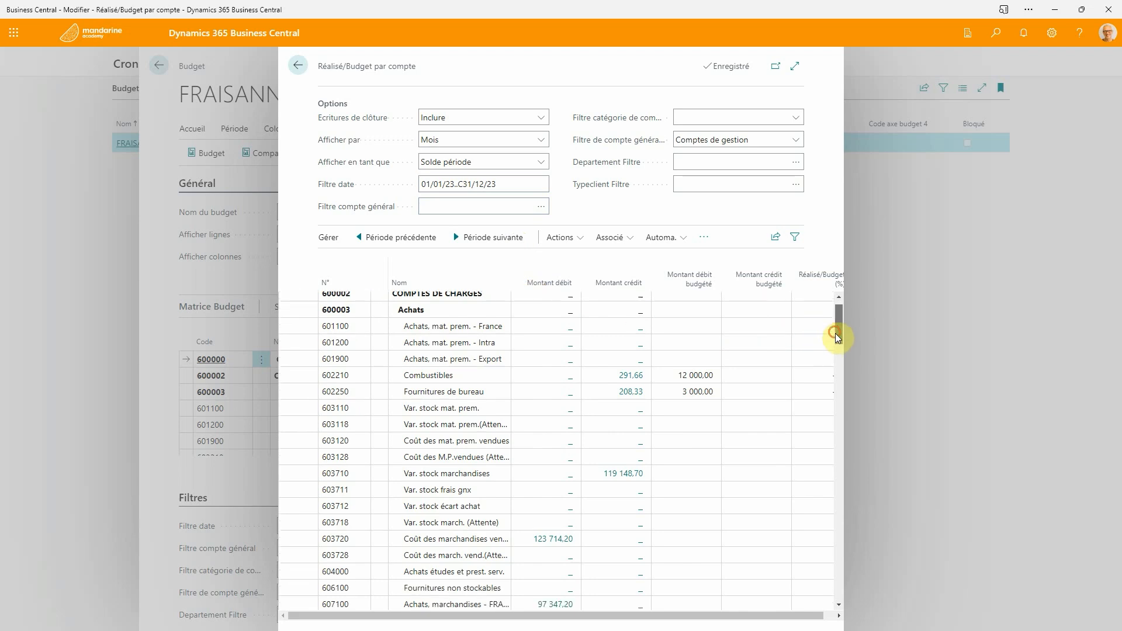
{"action": "left_click", "coordinate": [768, 333]}
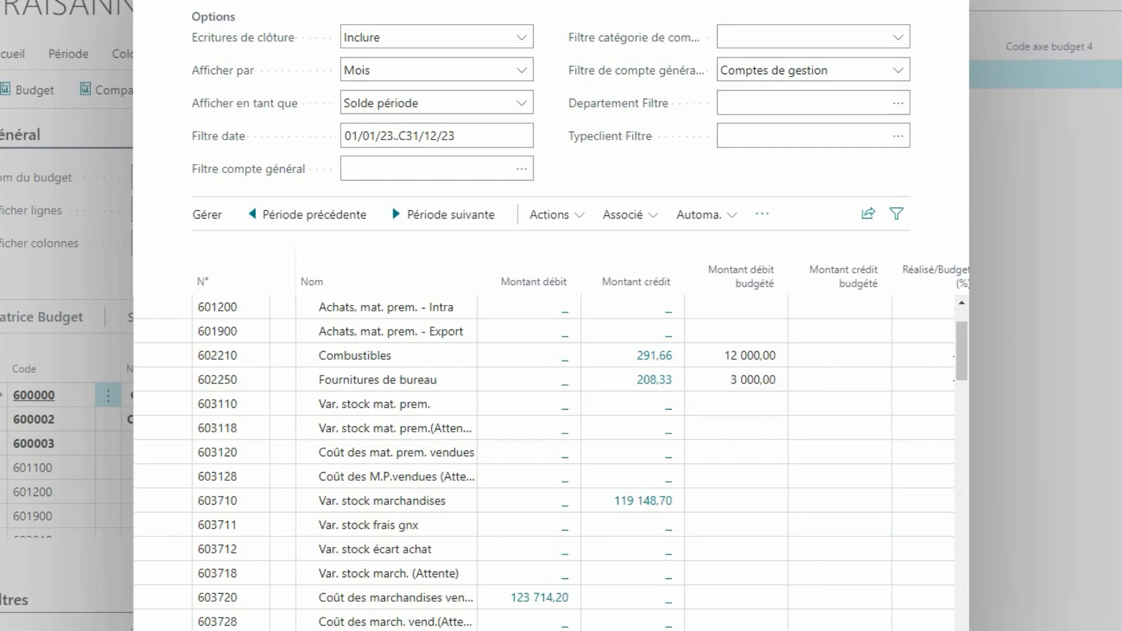
{"action": "scroll", "coordinate": [631, 444], "scroll_direction": "right", "scroll_amount": 3}
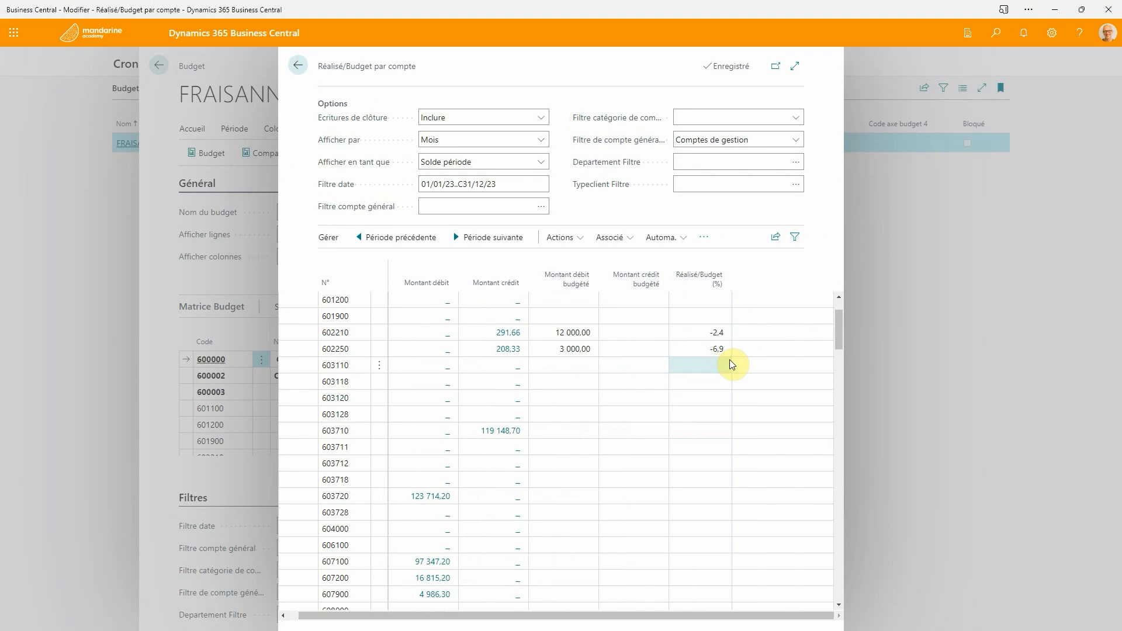
{"action": "left_click", "coordinate": [297, 65]}
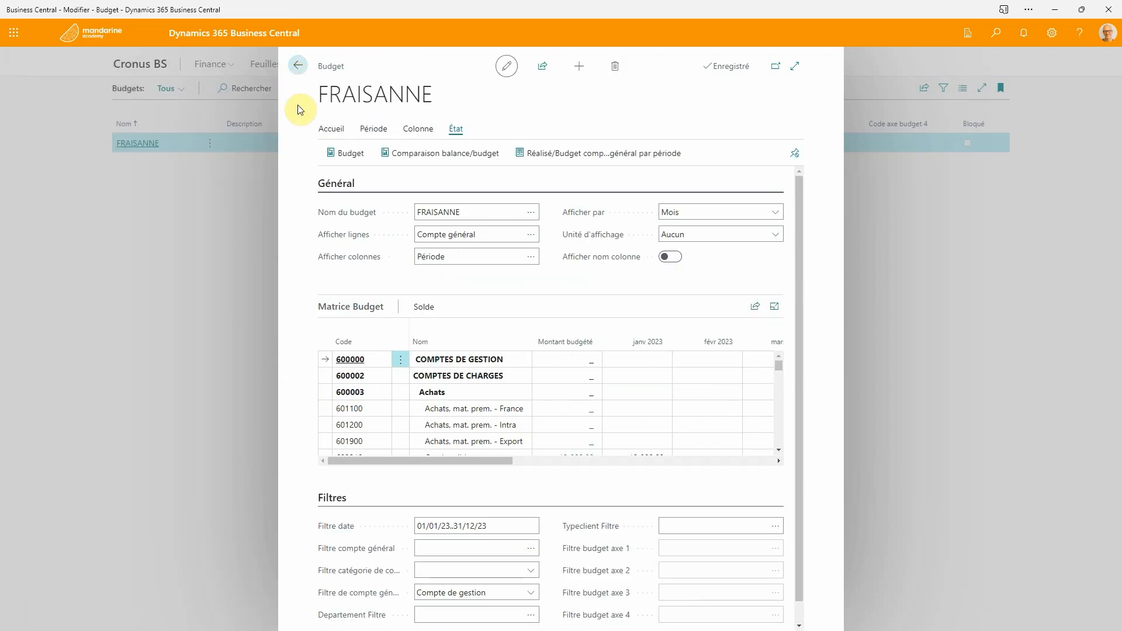
{"action": "left_click", "coordinate": [331, 129]}
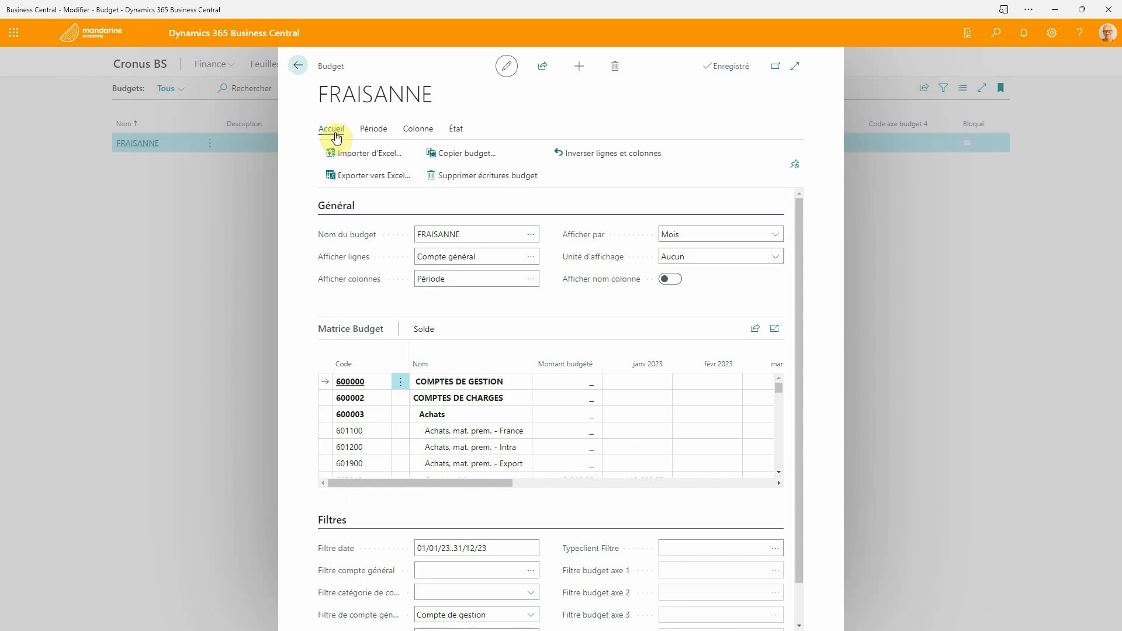